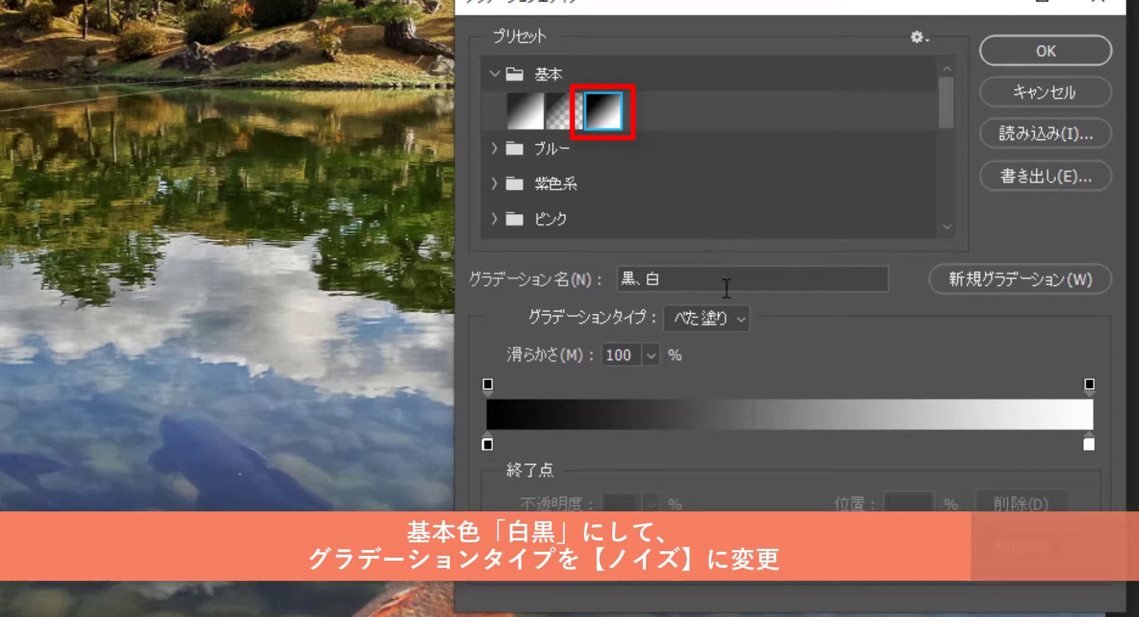
Change the gradient type to noise (ノイズ) and lower the red channel's maximum to zero.
click(738, 319)
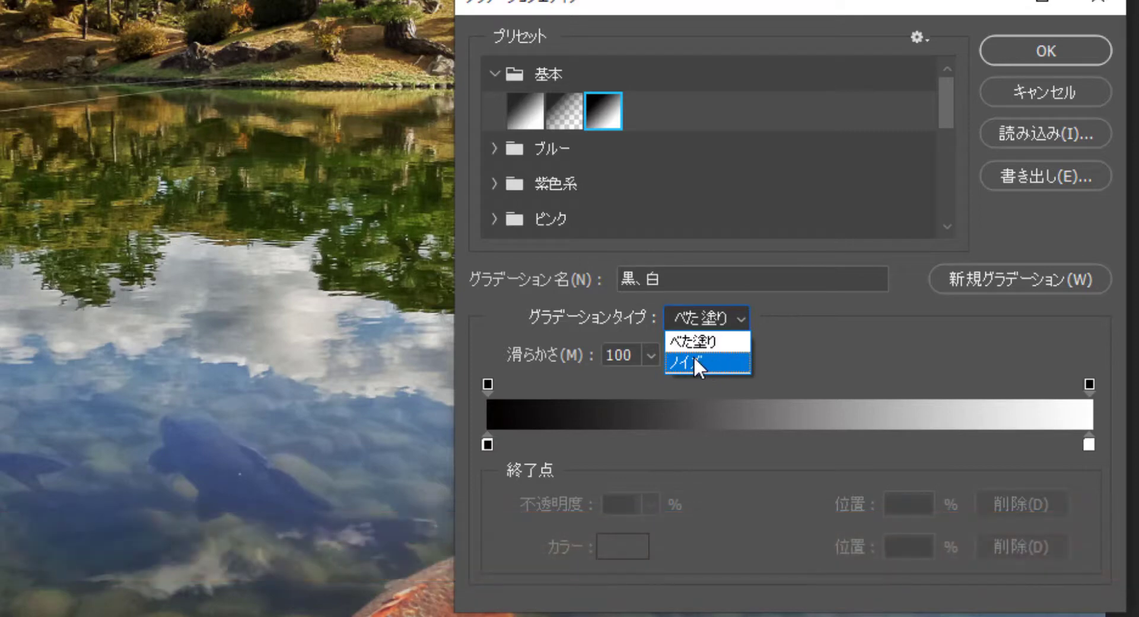
click(693, 356)
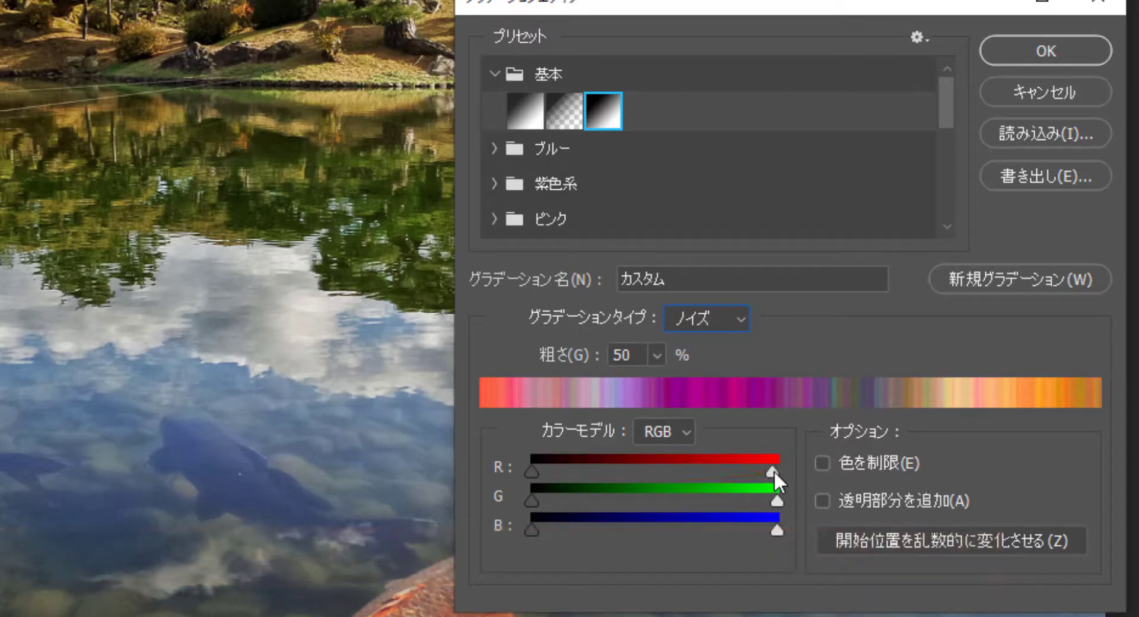
drag(775, 471, 510, 469)
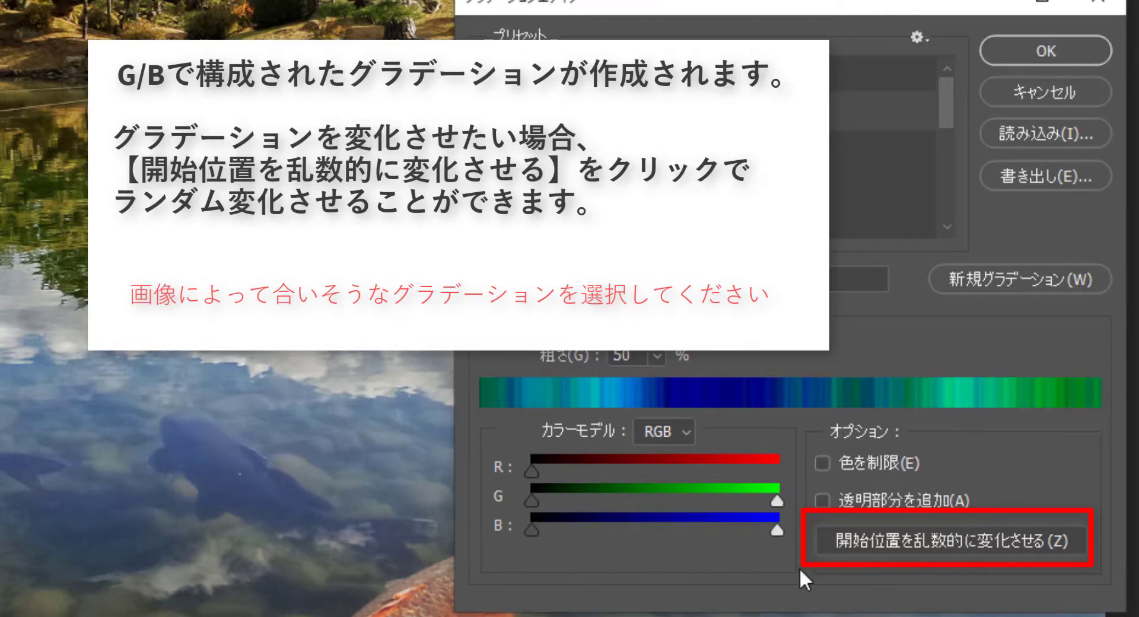
Randomize the green and blue noise gradient several times to try different colour distributions.
click(934, 542)
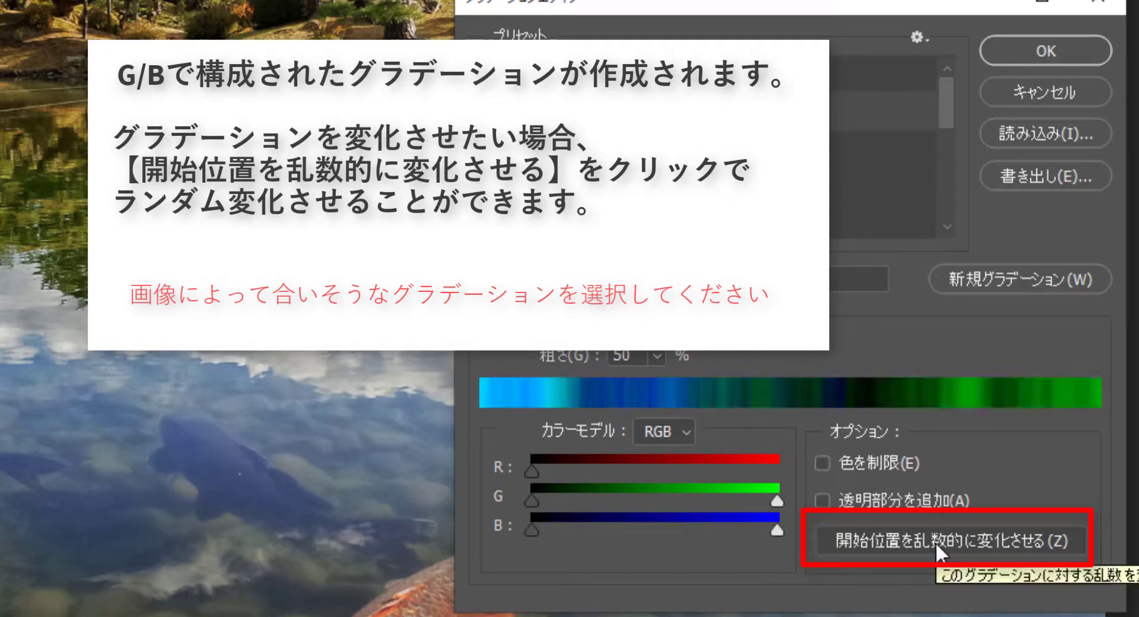
click(934, 542)
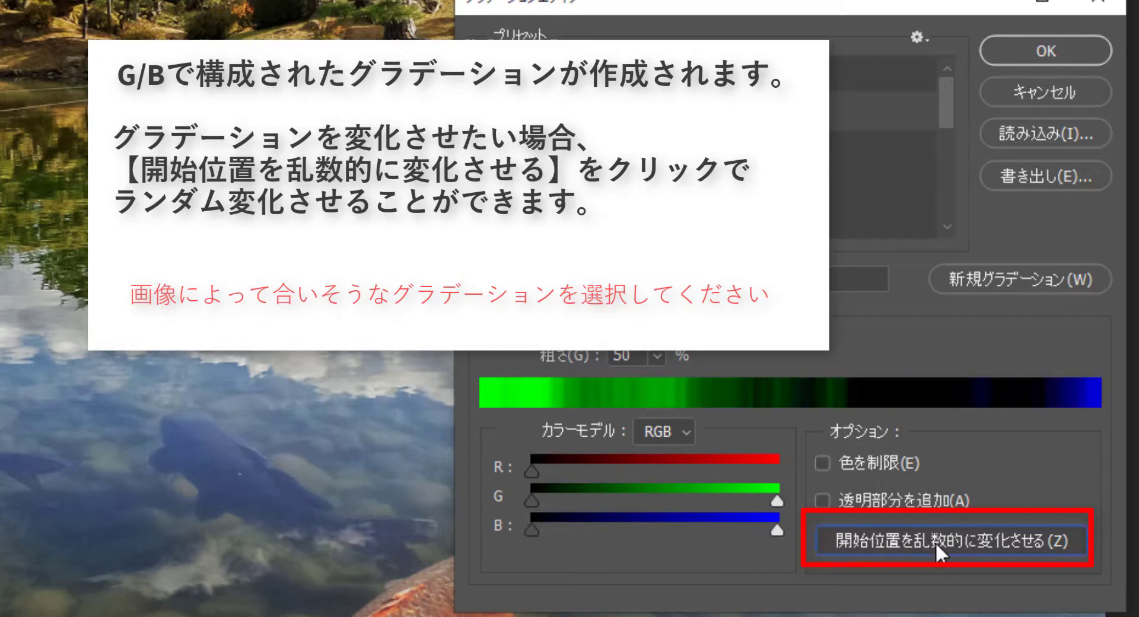
click(935, 542)
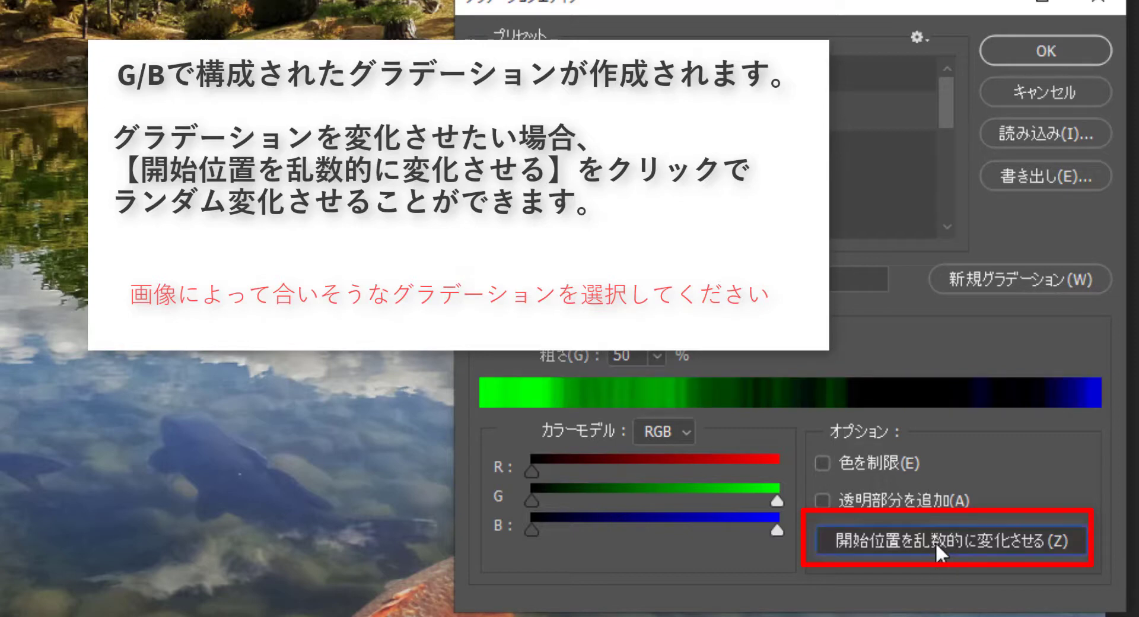
click(934, 542)
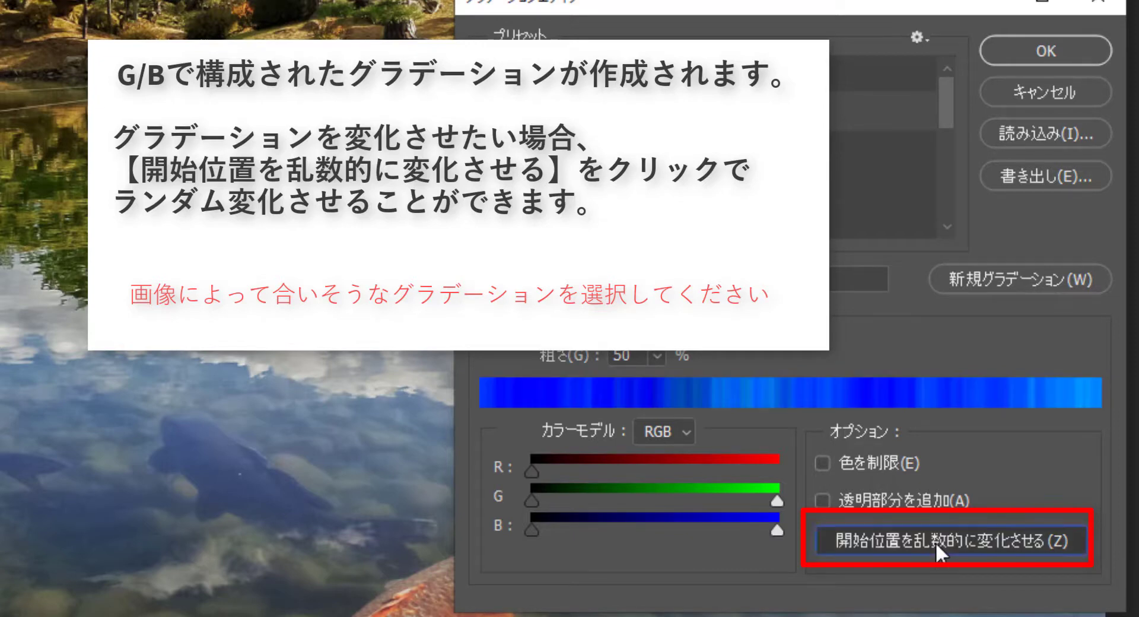
click(935, 542)
click(934, 542)
click(935, 542)
click(935, 542)
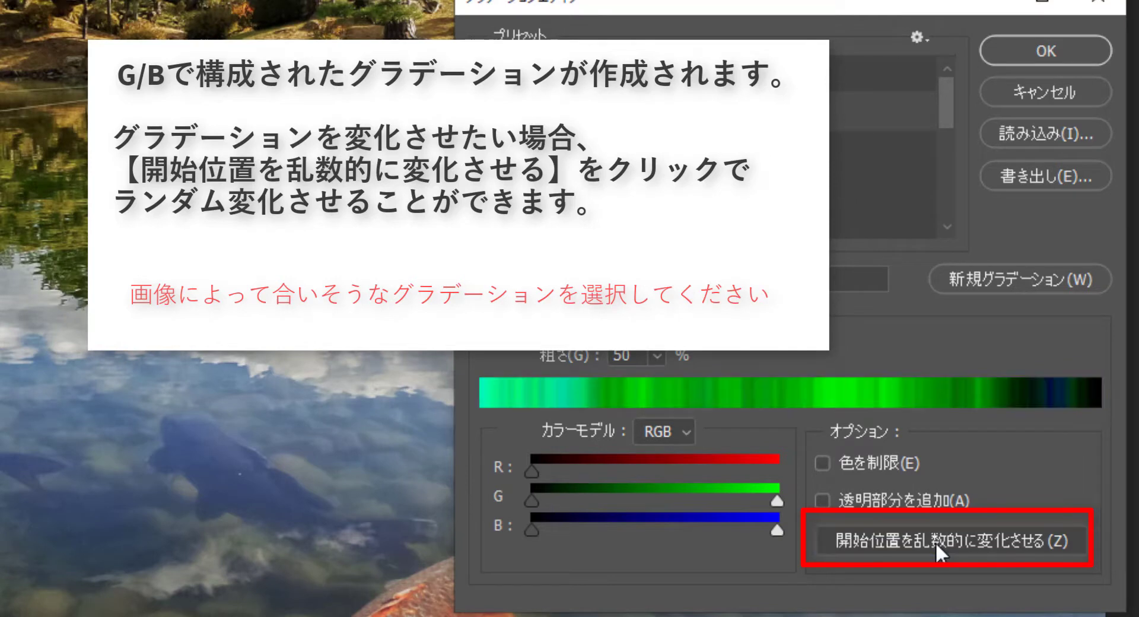
click(934, 542)
click(934, 542)
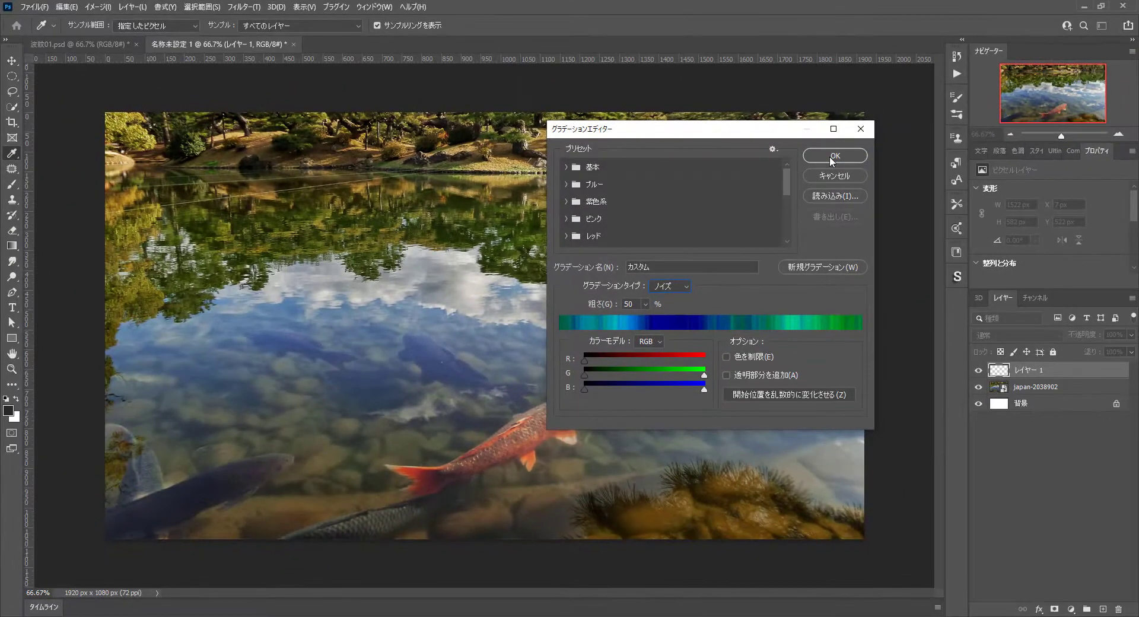
Accept the noise gradient and draw it radially on レイヤー 1 from near the canvas centre outward.
click(832, 157)
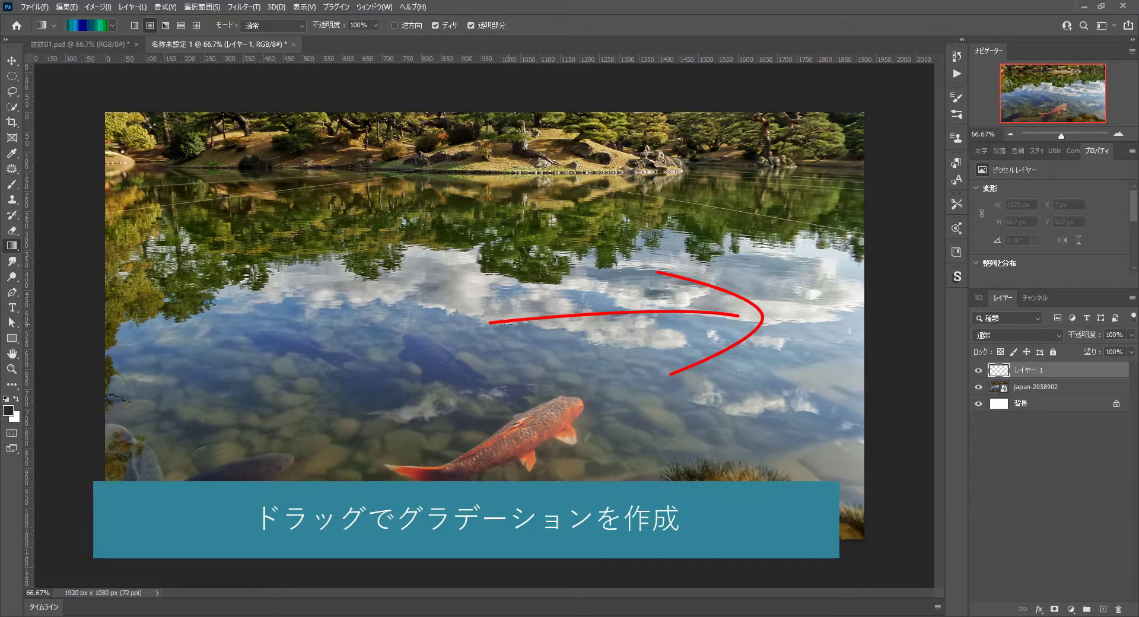
drag(508, 325, 687, 323)
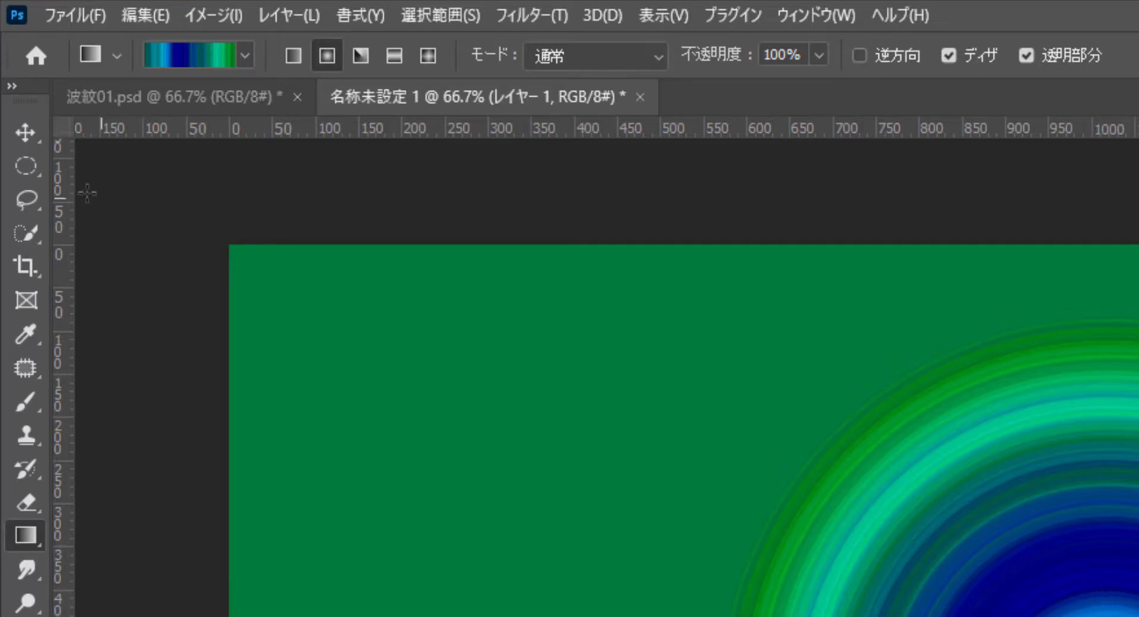
Make a perfectly circular elliptical selection centred on the rings, with its edge just inside the outer green ring.
click(16, 169)
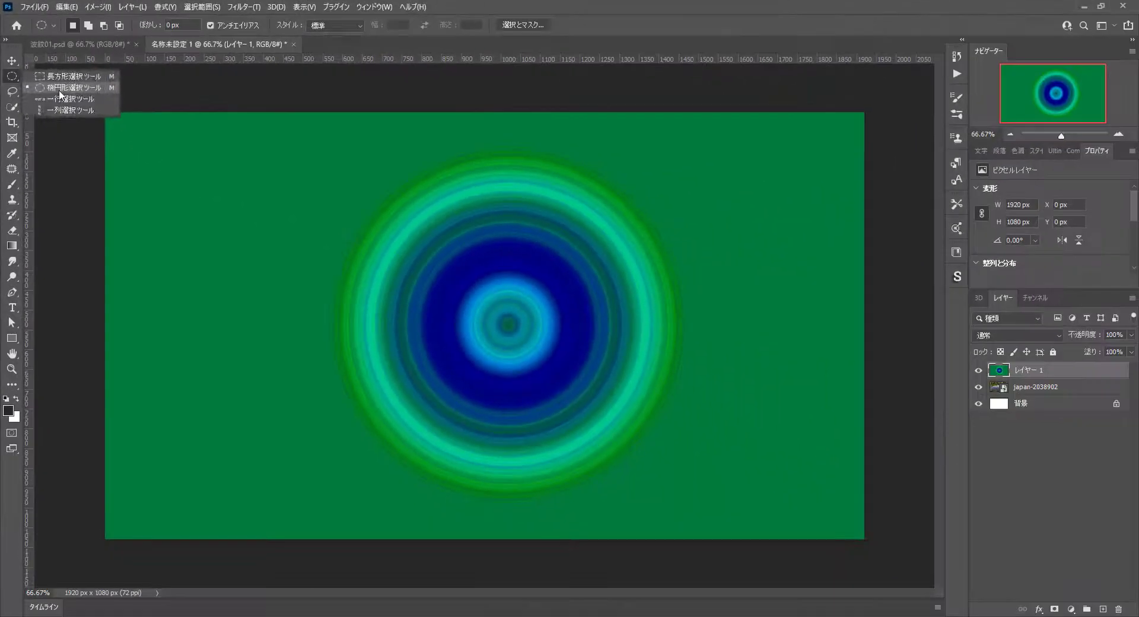
click(129, 190)
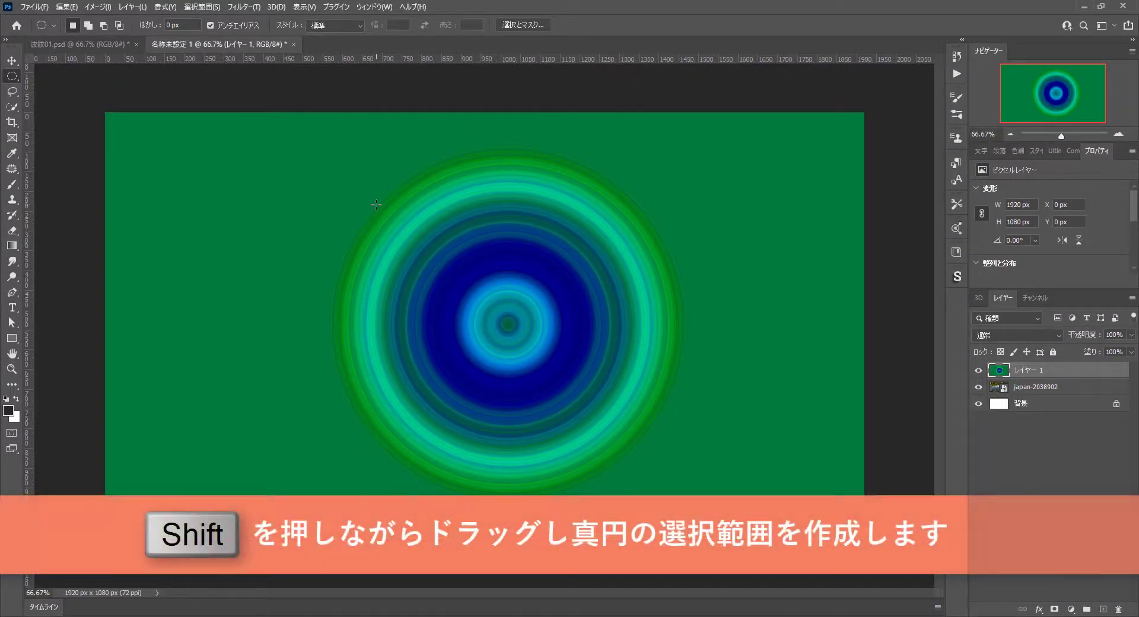
drag(375, 202, 914, 526)
drag(553, 361, 522, 321)
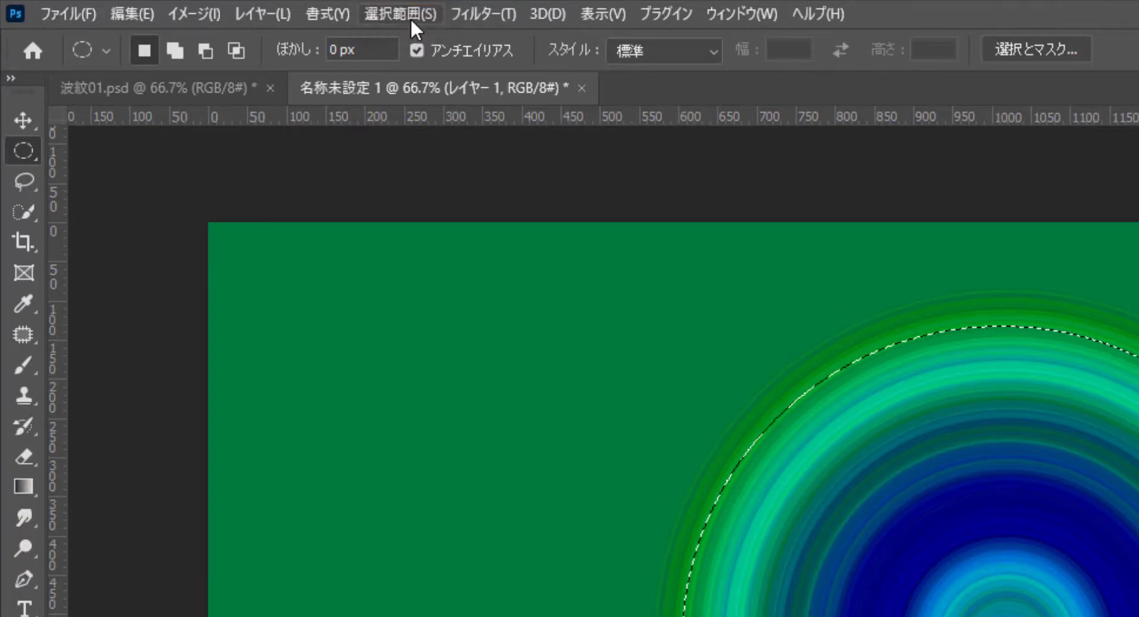
Feather the circular selection's edge with a radius of 20 pixels.
click(410, 16)
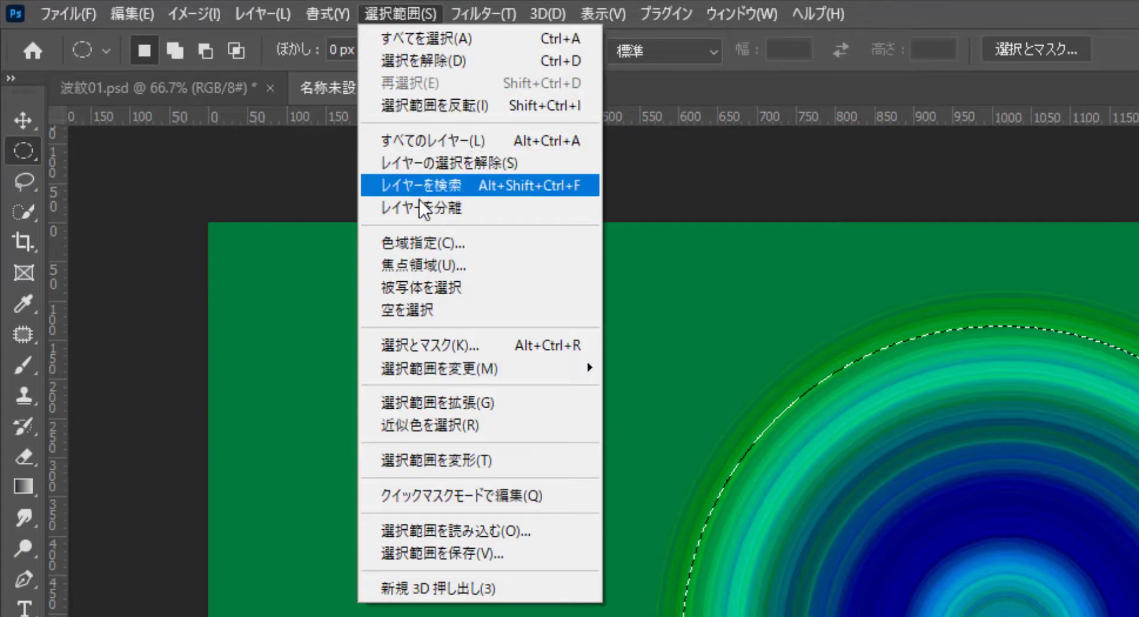
mouse_move(432, 364)
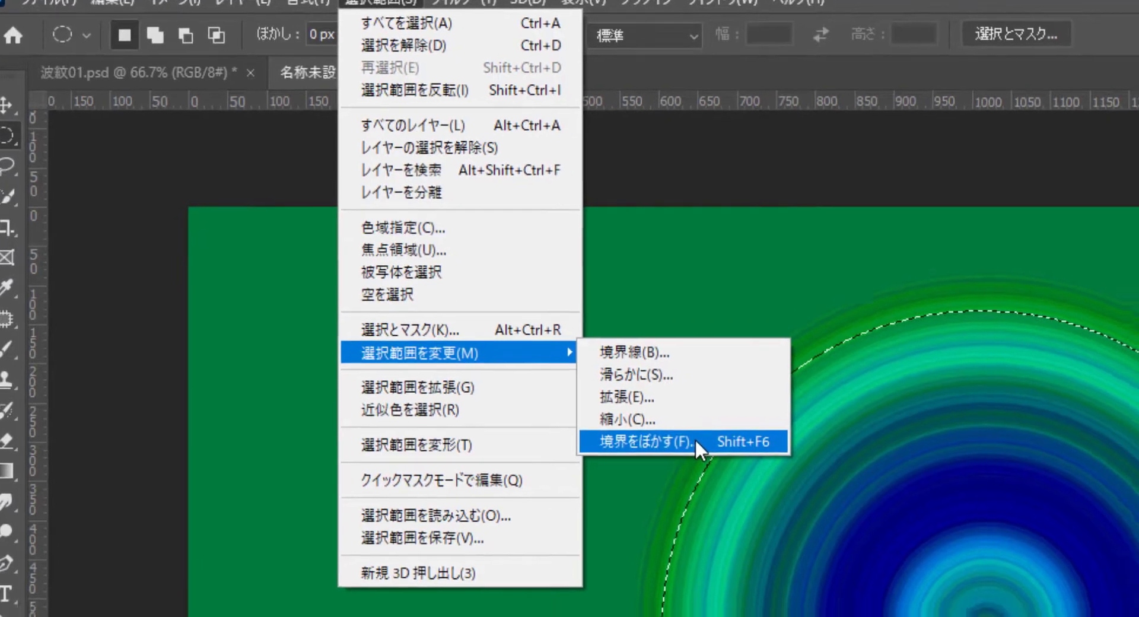
click(714, 454)
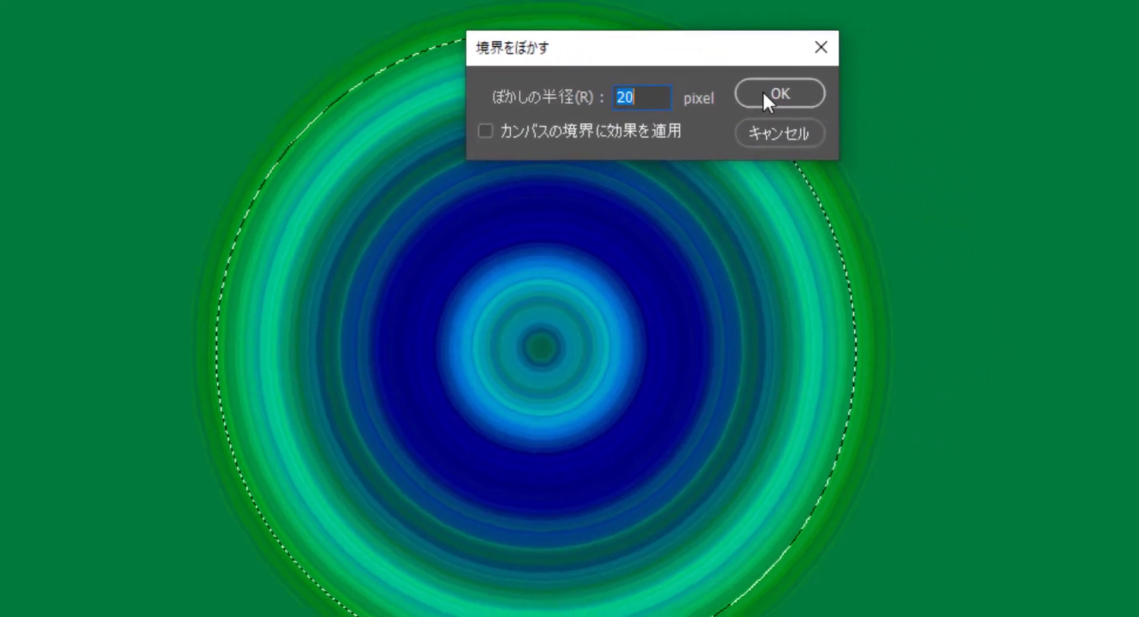
click(892, 114)
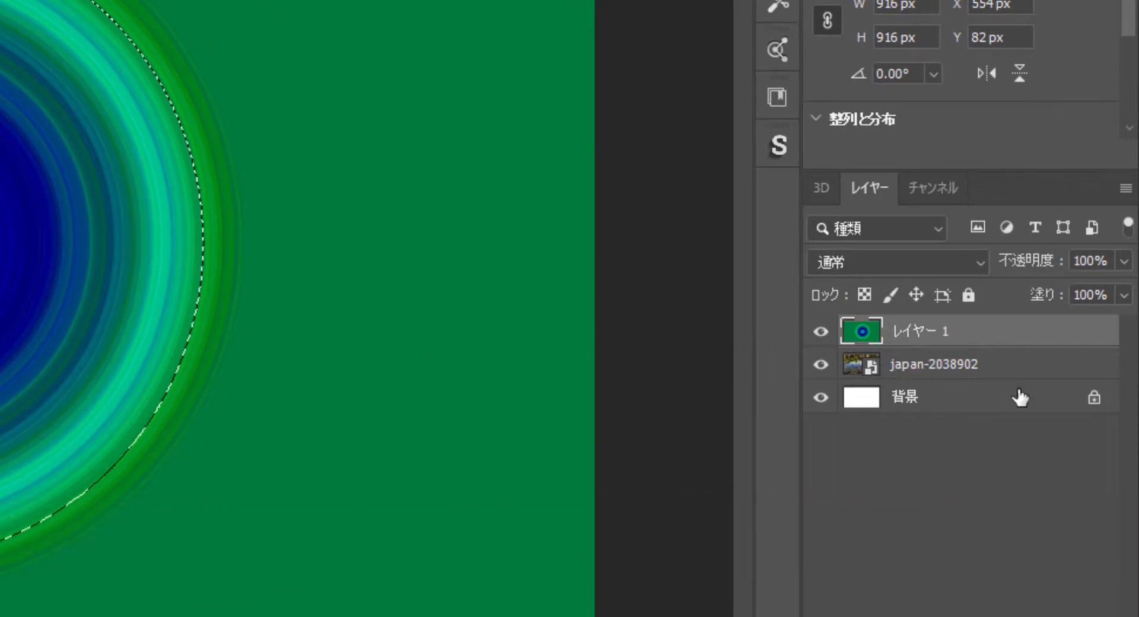
Copy the feathered selection to a new layer and hide レイヤー 1.
key(ctrl+j)
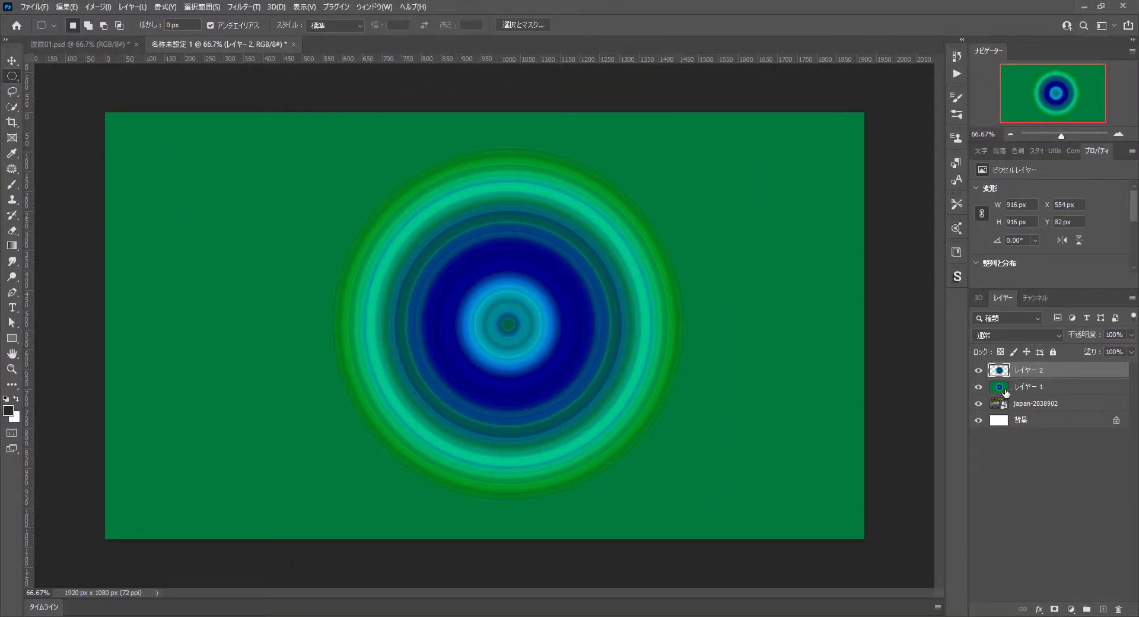
click(978, 389)
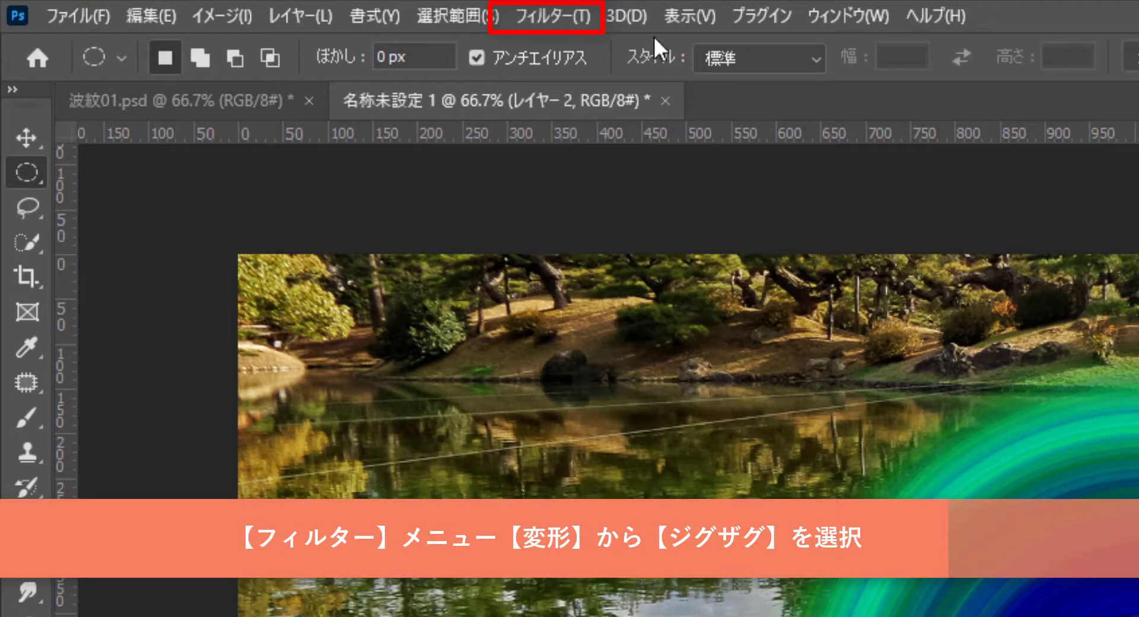
Apply the ZigZag (ジグザグ) filter to レイヤー 2 with amount 89, ridges 16 and style 左上、右下方向.
click(535, 19)
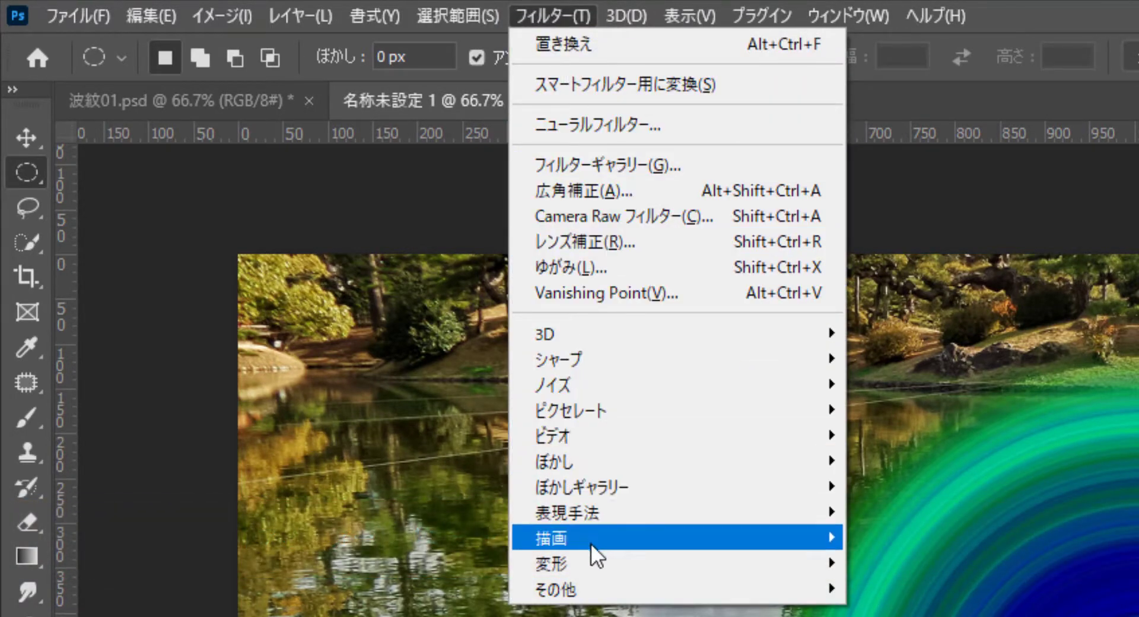
mouse_move(591, 558)
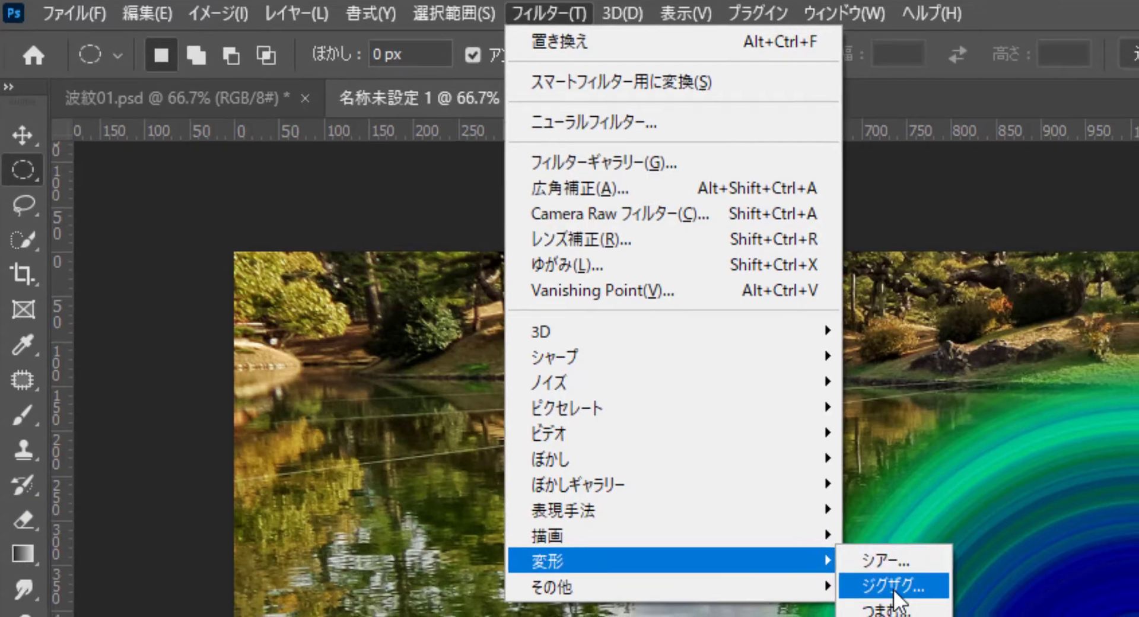
click(895, 587)
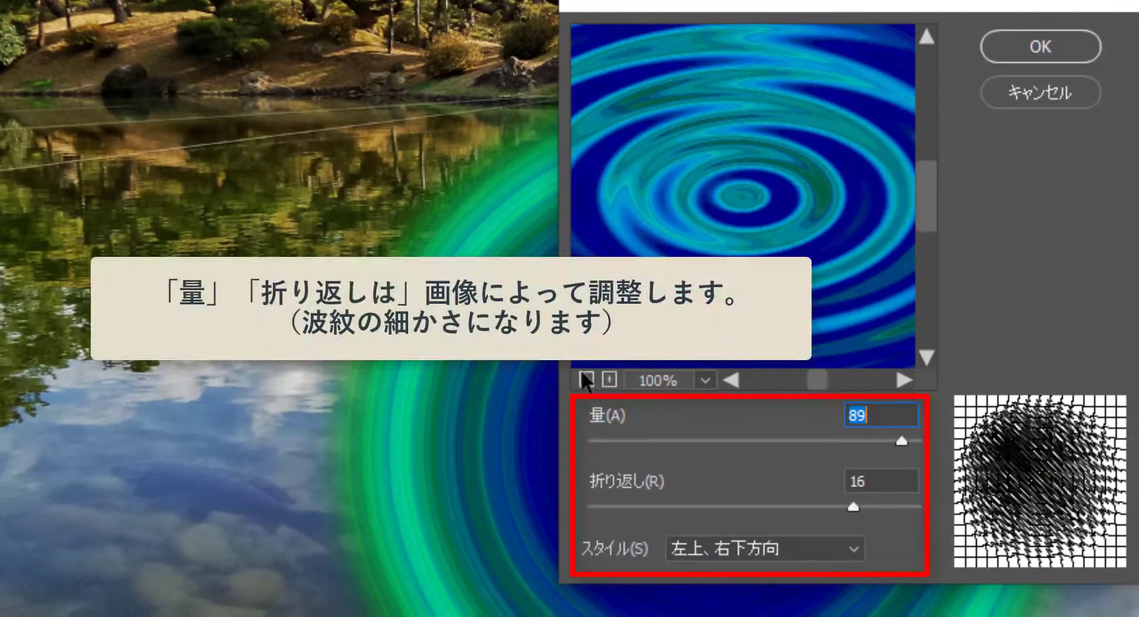
click(593, 374)
click(592, 374)
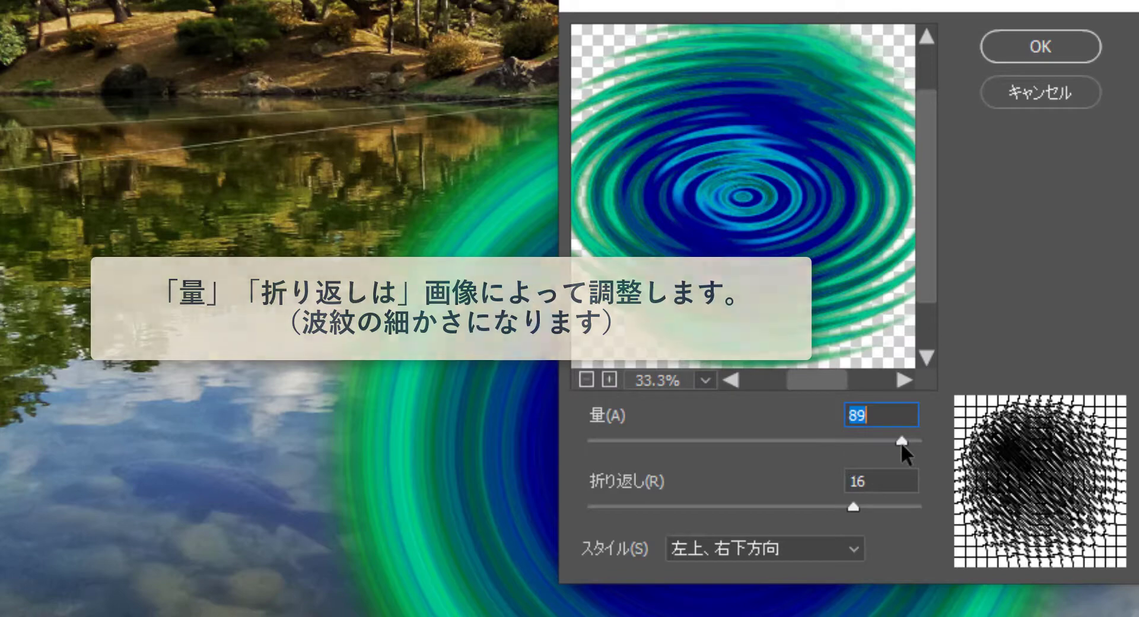
mouse_move(900, 443)
mouse_down()
mouse_move(770, 437)
mouse_move(902, 431)
mouse_up()
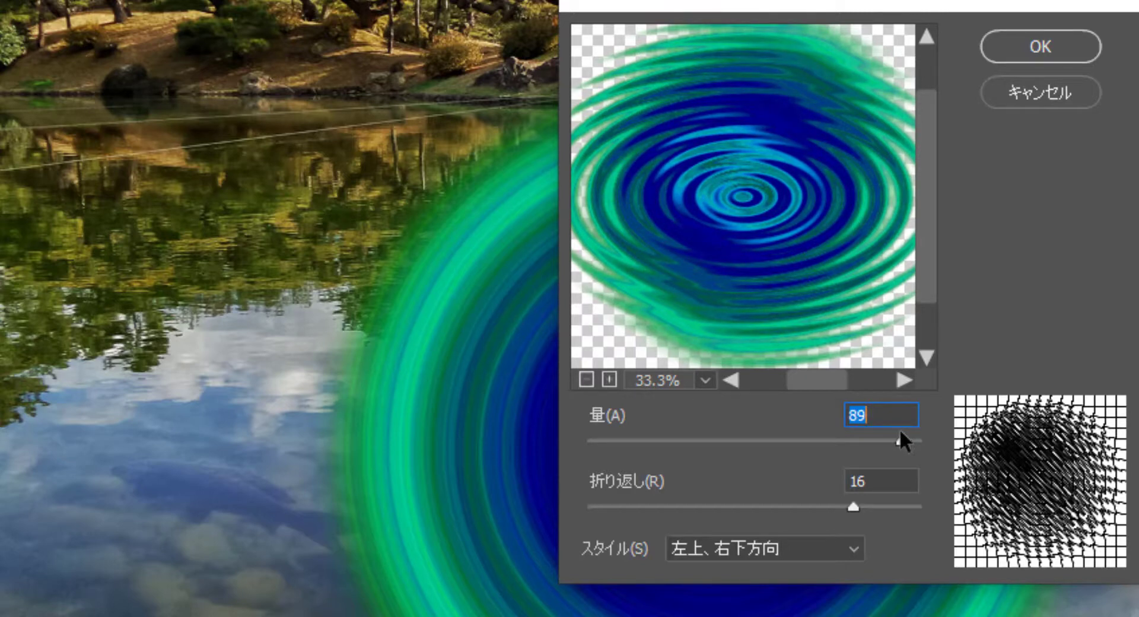
mouse_move(853, 507)
mouse_down()
mouse_move(783, 507)
mouse_move(847, 507)
mouse_up()
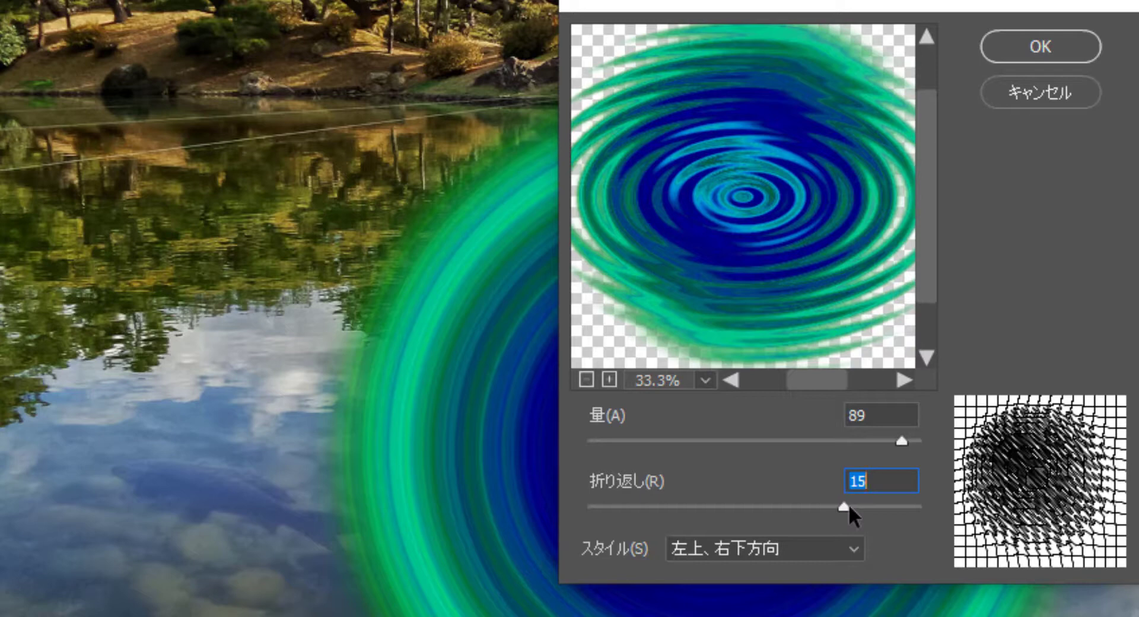
drag(849, 504, 853, 507)
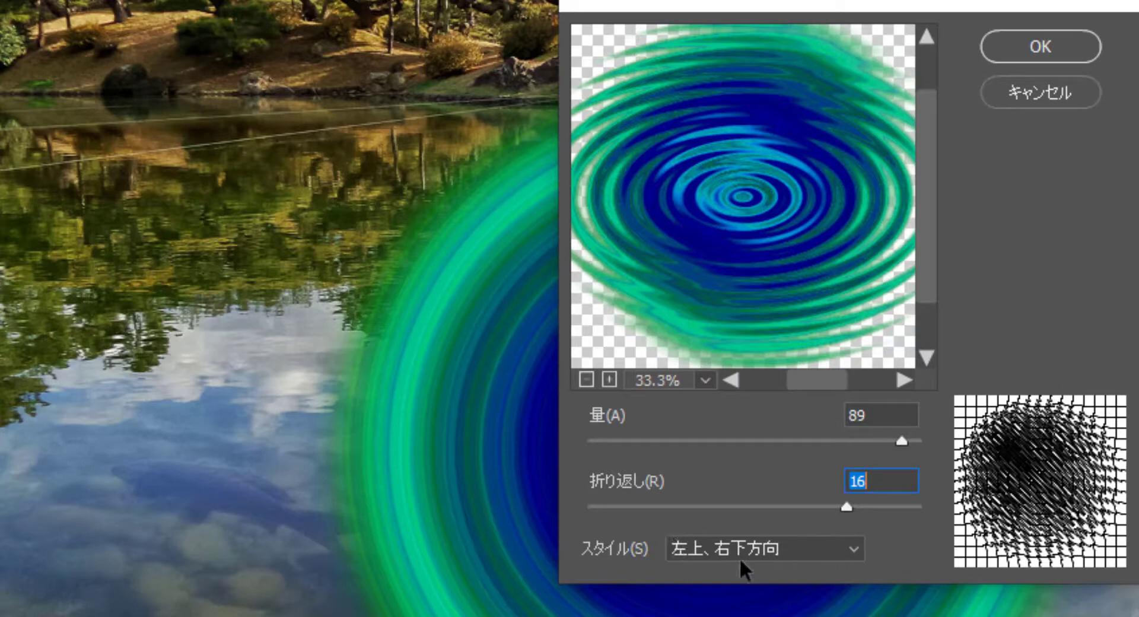
click(1005, 49)
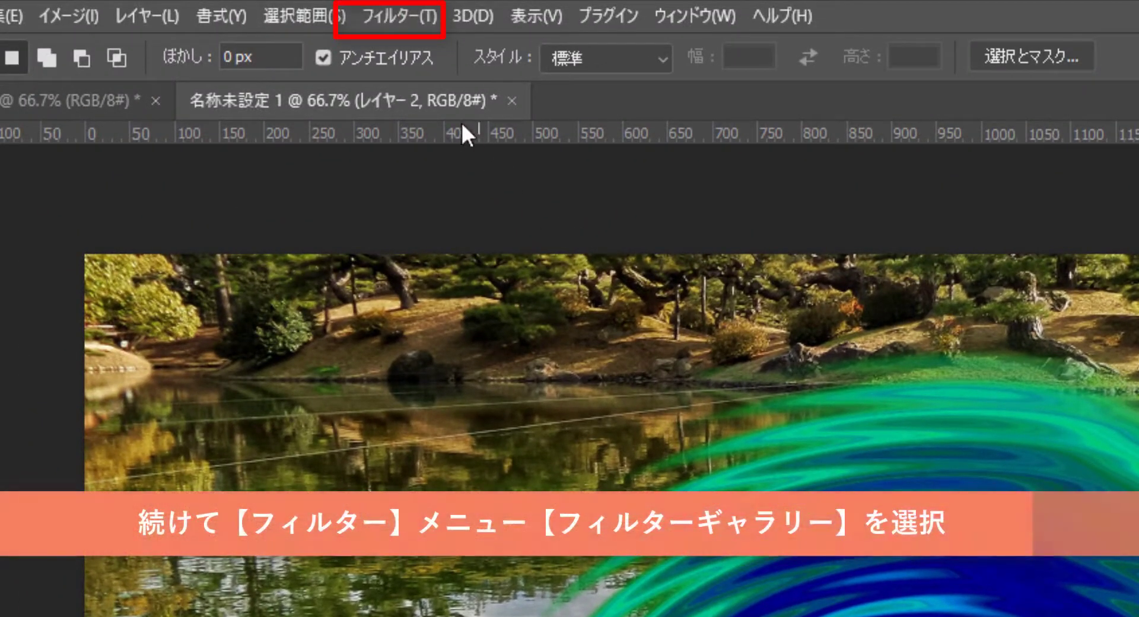
Apply the Plastic Wrap (ラップ) gallery filter to レイヤー 2 with highlight strength 15, detail 7 and smoothness 10.
click(392, 20)
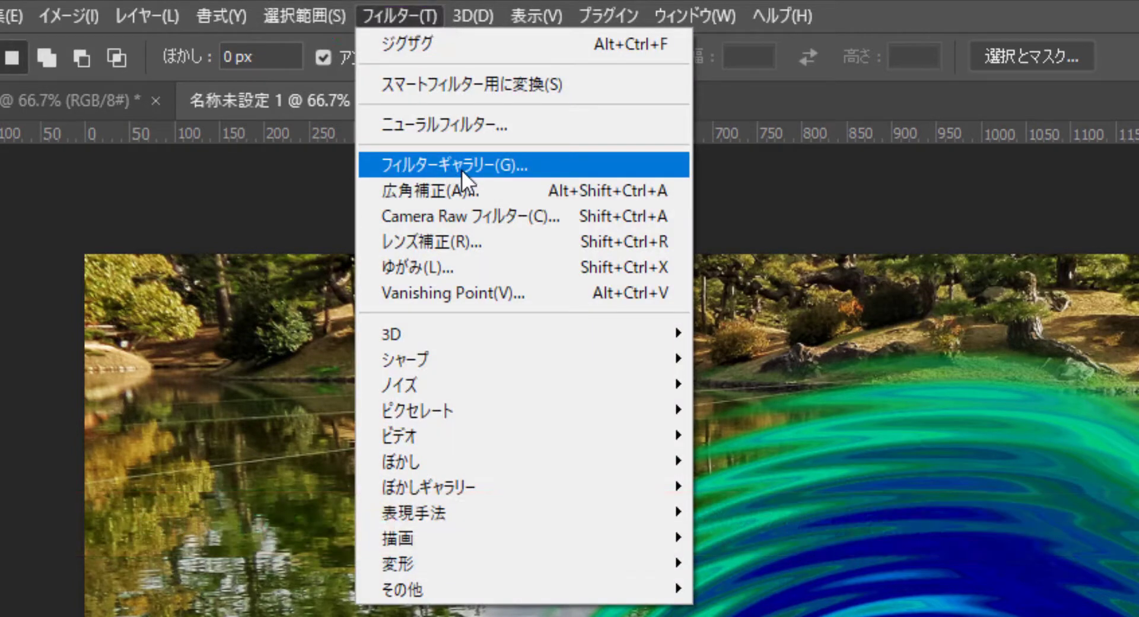
click(461, 170)
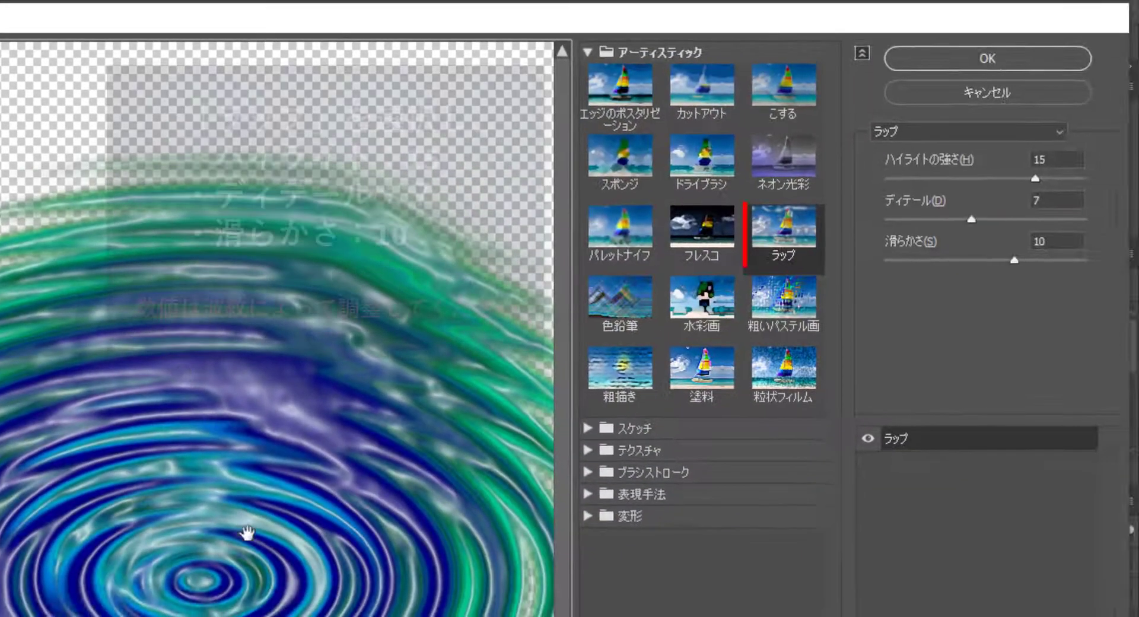
drag(246, 533, 234, 387)
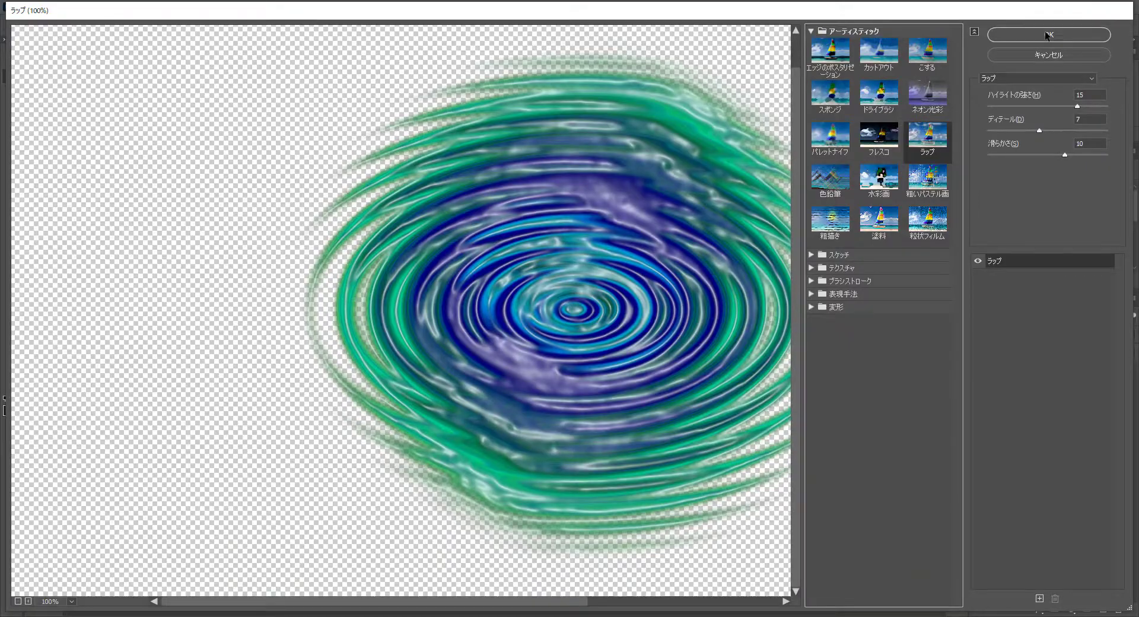
click(1045, 35)
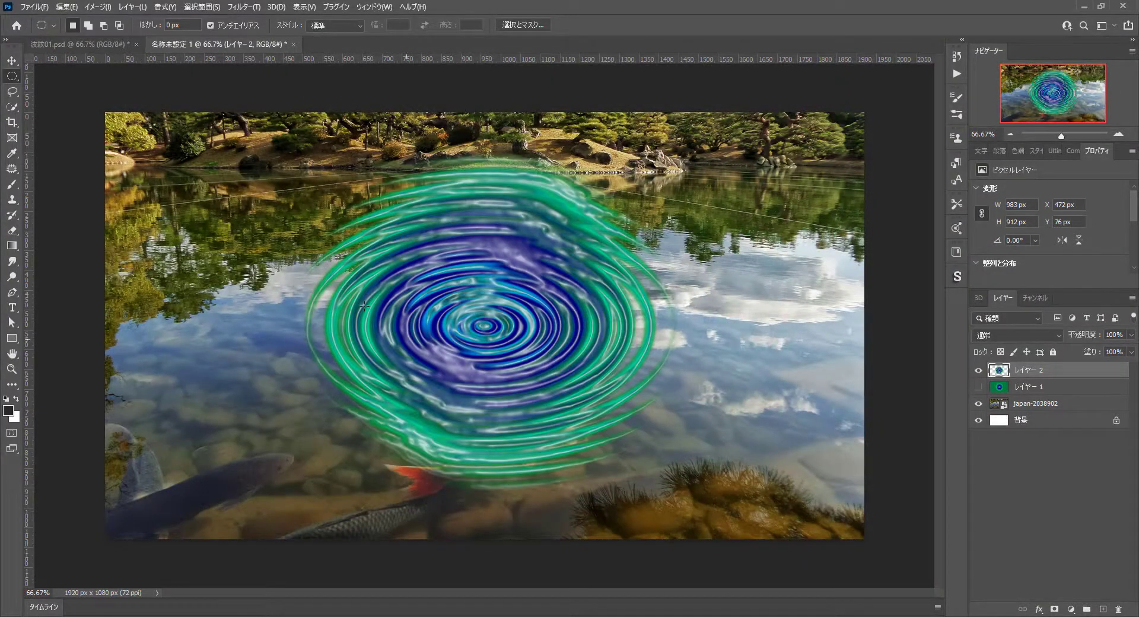
Scale the ripple down to about 719 by 666 px and move it to the lower-left part of the pond.
click(12, 61)
drag(680, 141, 572, 235)
drag(423, 397, 255, 401)
key(Return)
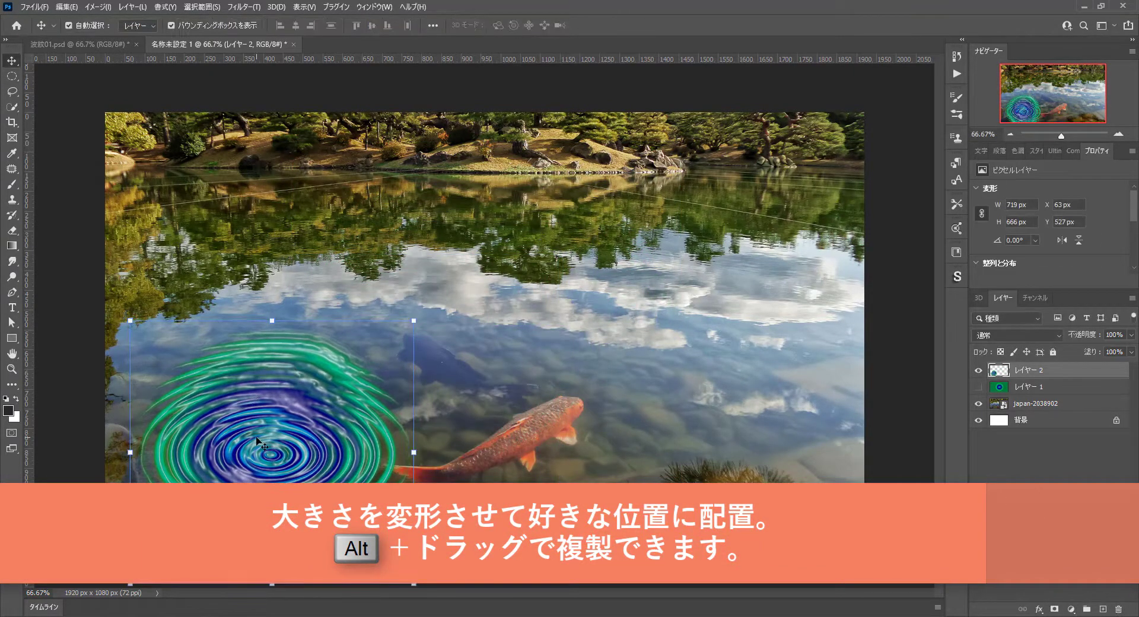
Duplicate the ripple to the middle of the pond and flatten the copy vertically.
drag(261, 445, 539, 367)
drag(549, 279, 546, 367)
drag(548, 427, 548, 385)
key(Return)
Nudge the lower-left ripple and duplicate the middle one at 61.03% scale to its lower right, near the grassy rock.
click(267, 439)
mouse_move(267, 439)
mouse_down()
mouse_move(302, 368)
mouse_move(264, 438)
mouse_up()
click(539, 418)
drag(537, 417, 622, 460)
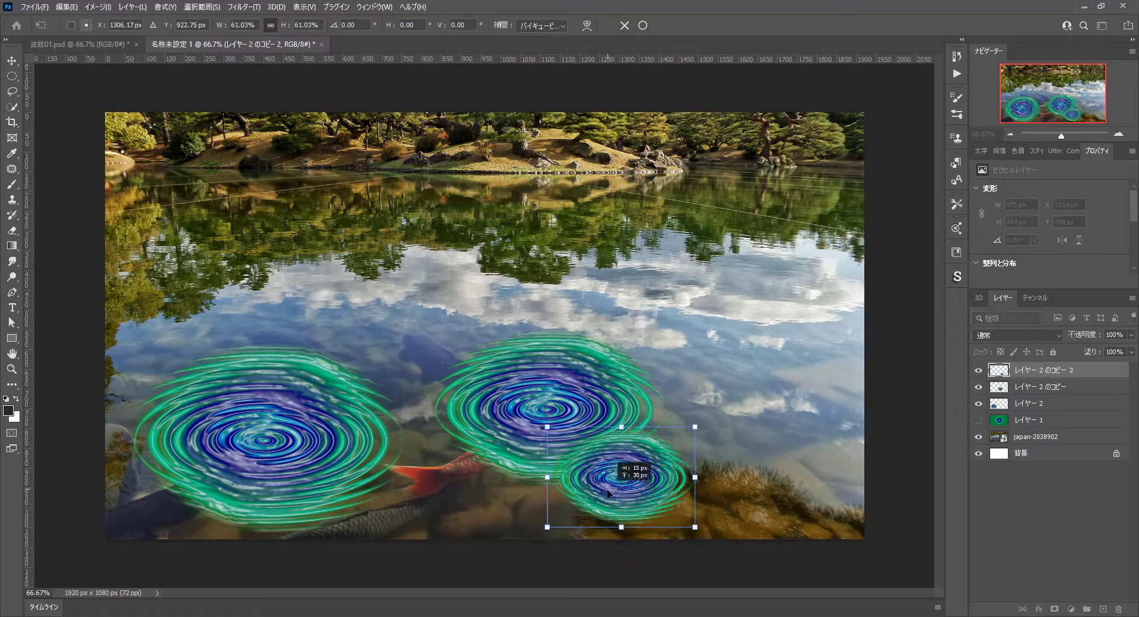
click(1021, 532)
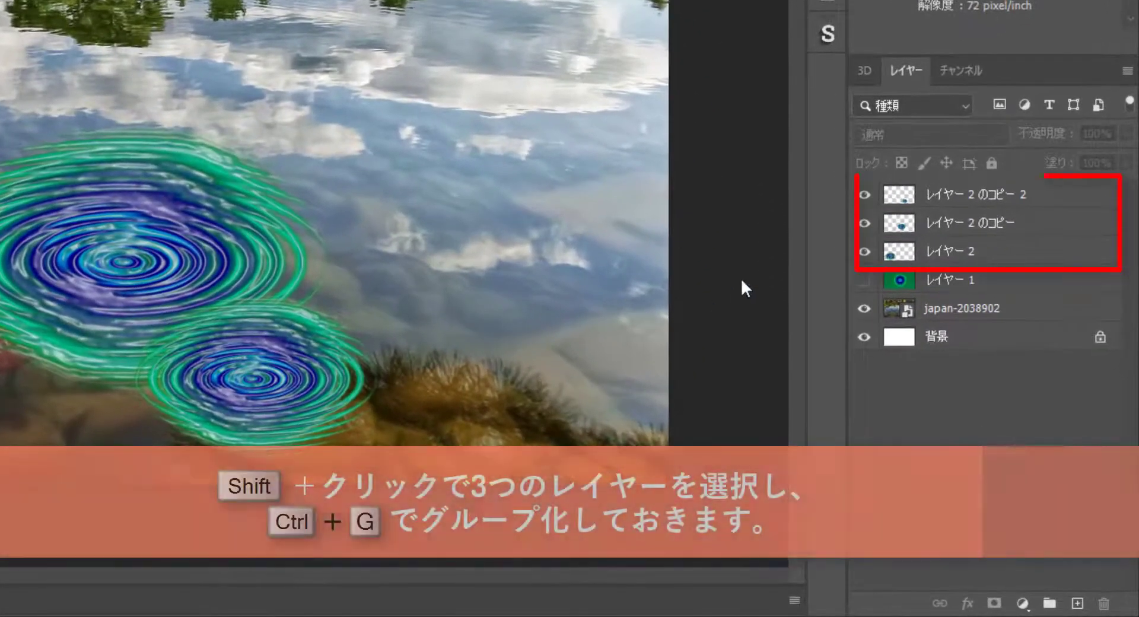
Group the three ripple layers レイヤー 2, レイヤー 2 のコピー and レイヤー 2 のコピー 2.
click(998, 200)
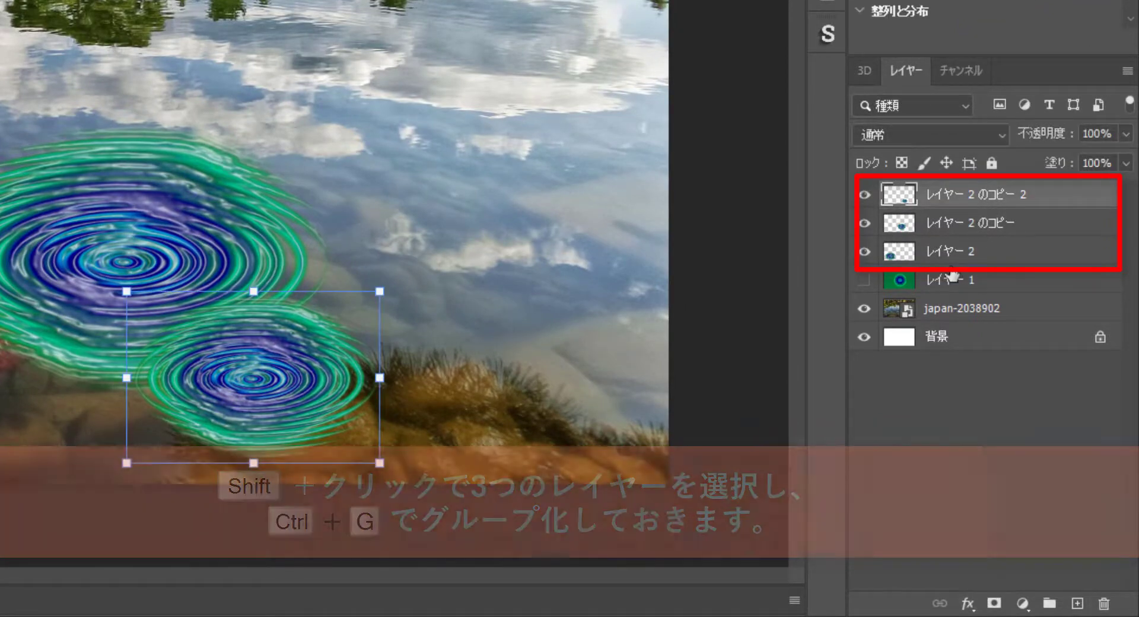
shift+click(949, 255)
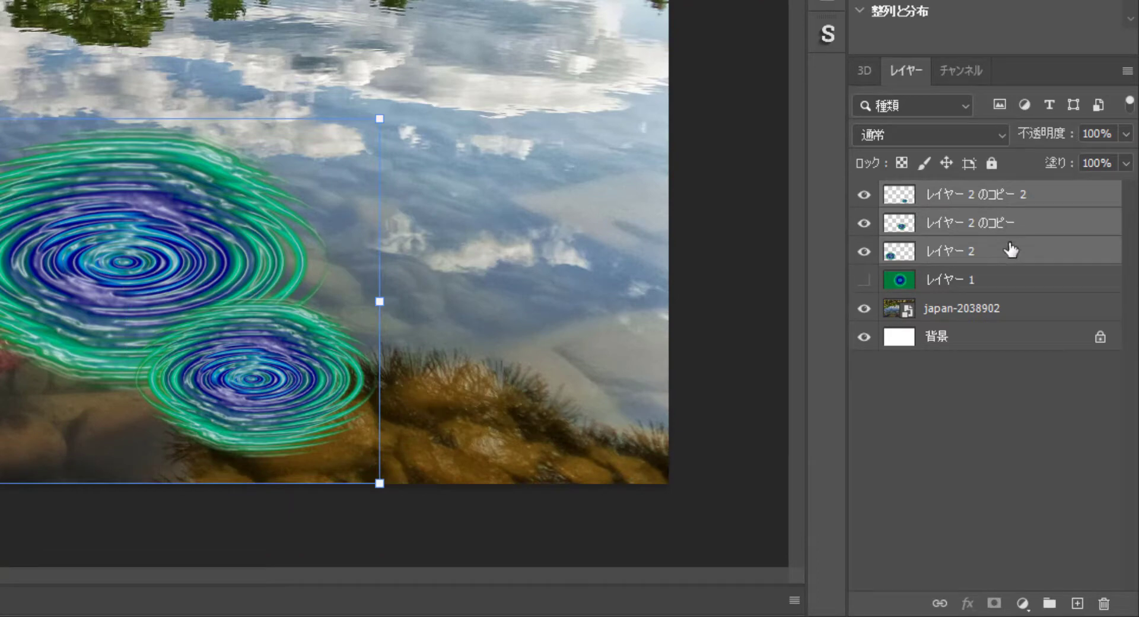
key(ctrl+g)
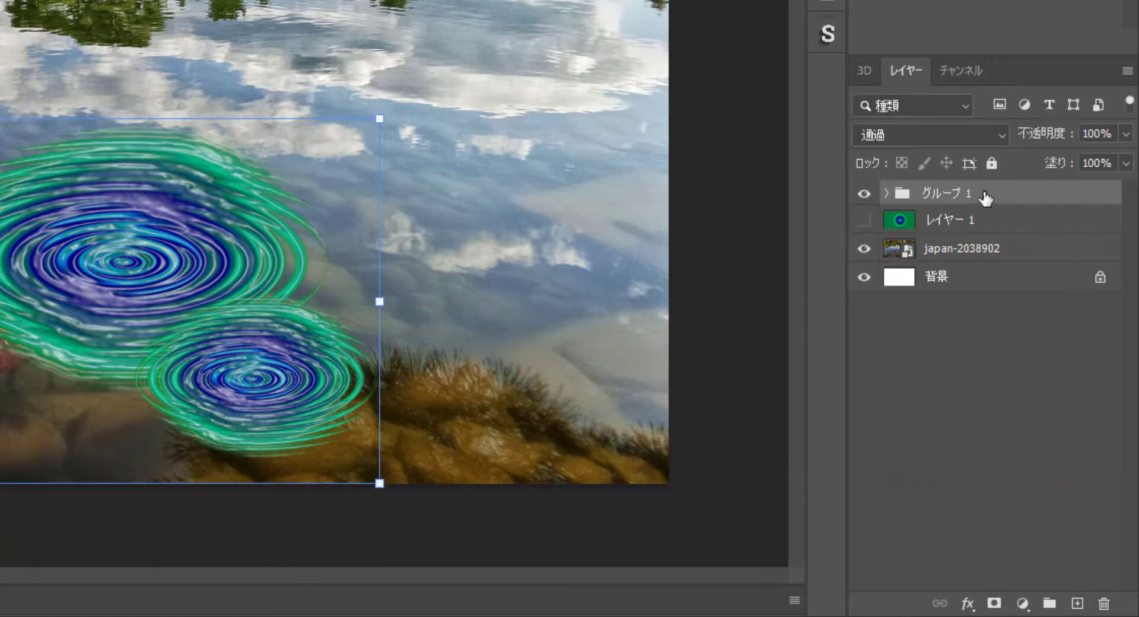
Duplicate the ripple group, convert the copy to a smart object and hide the original グループ 1.
key(ctrl+j)
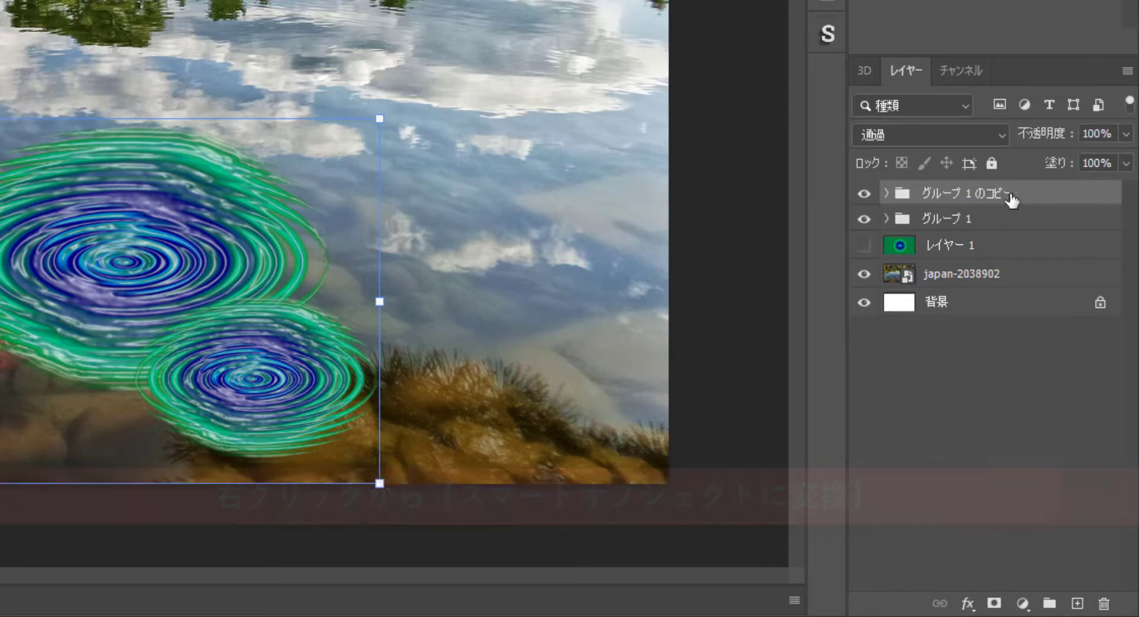
right_click(1007, 195)
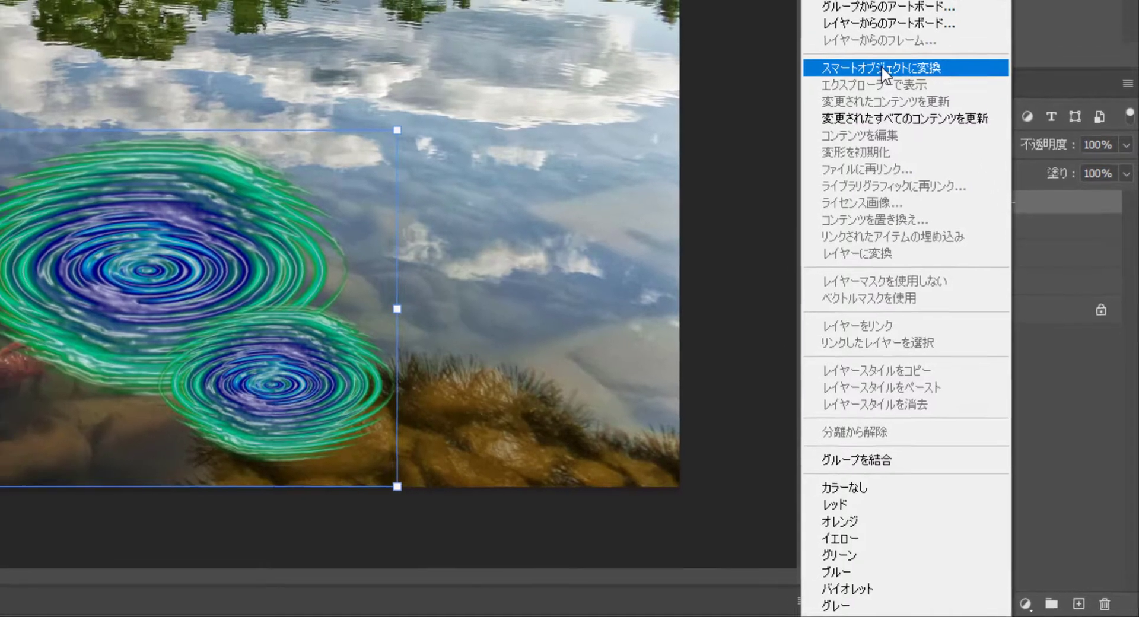
click(874, 55)
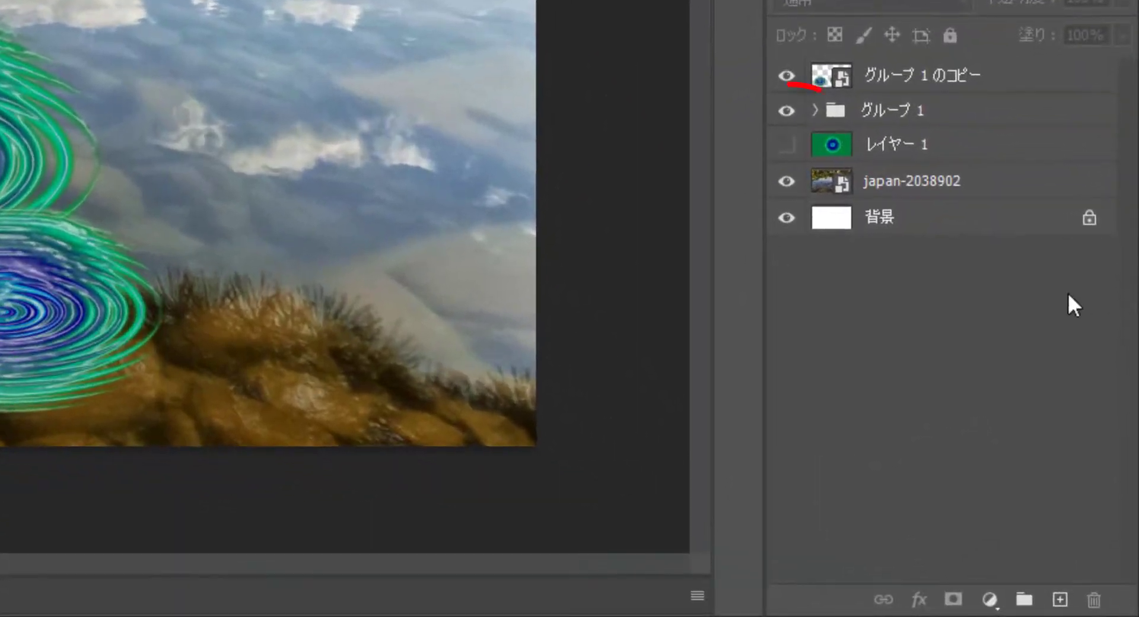
click(786, 112)
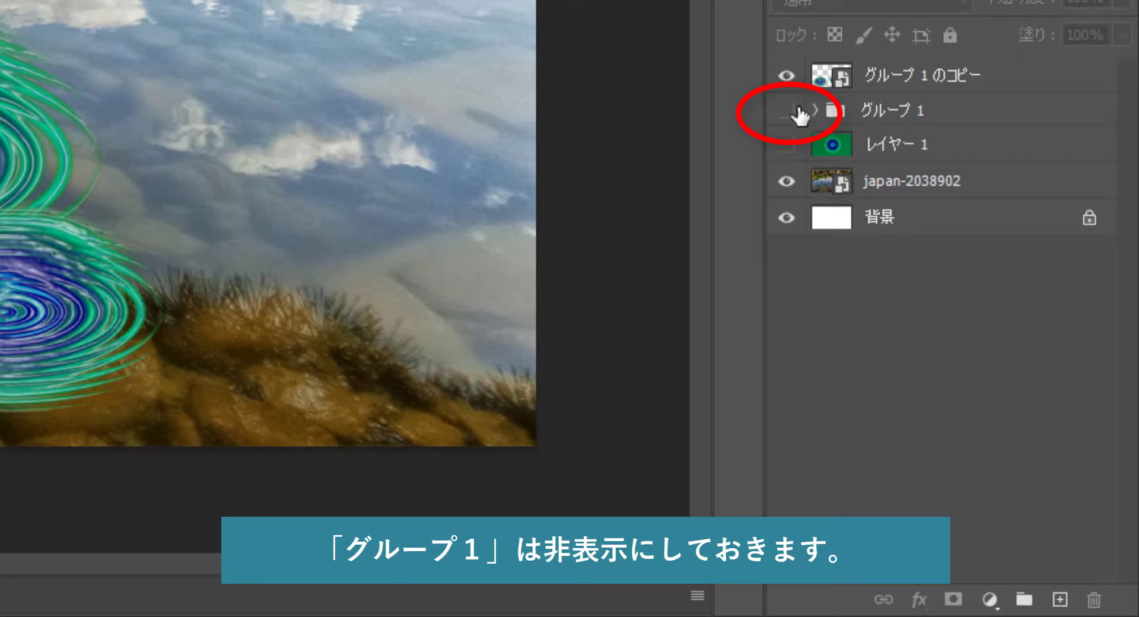
Apply a Black & White (白黒) adjustment to the グループ 1 のコピー smart object with cyan -6% and blue -98%.
click(888, 94)
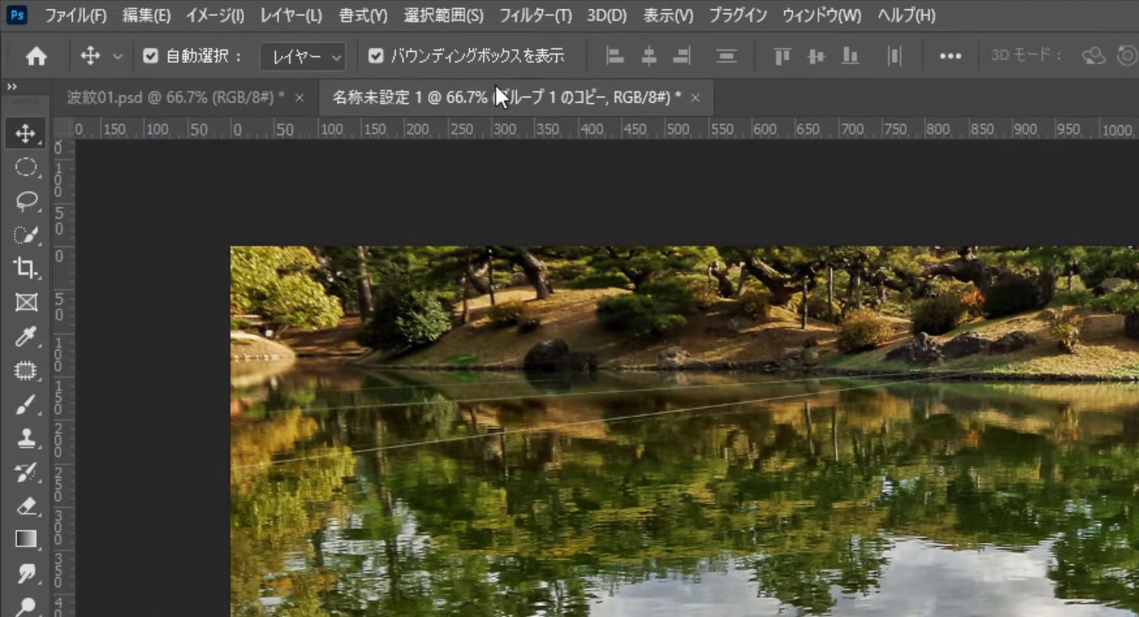
click(215, 16)
mouse_move(261, 77)
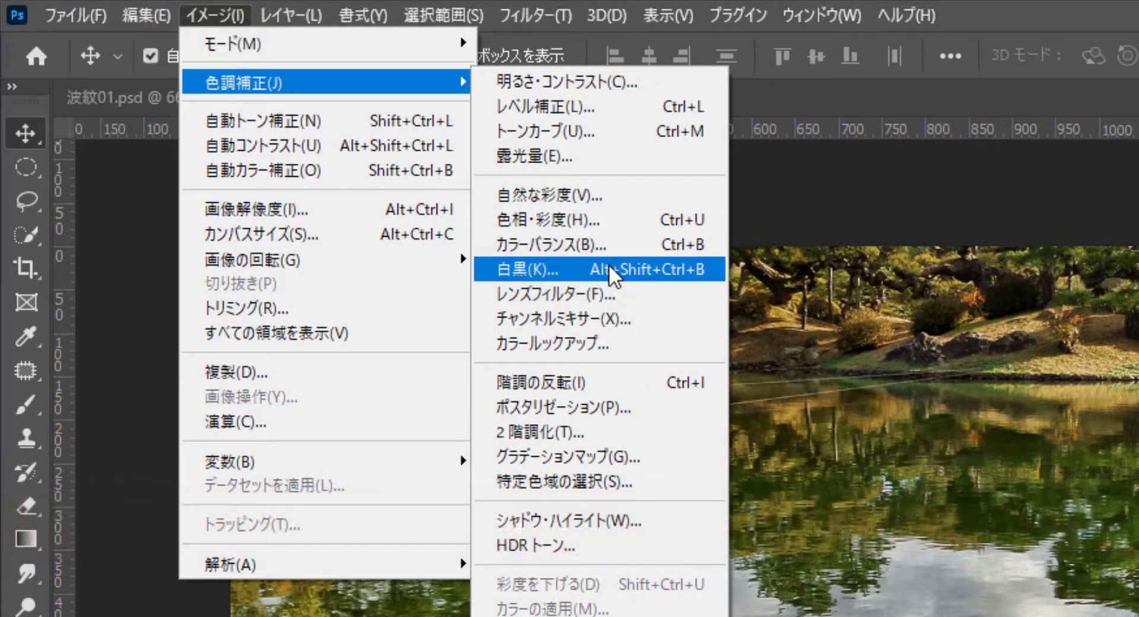
click(608, 264)
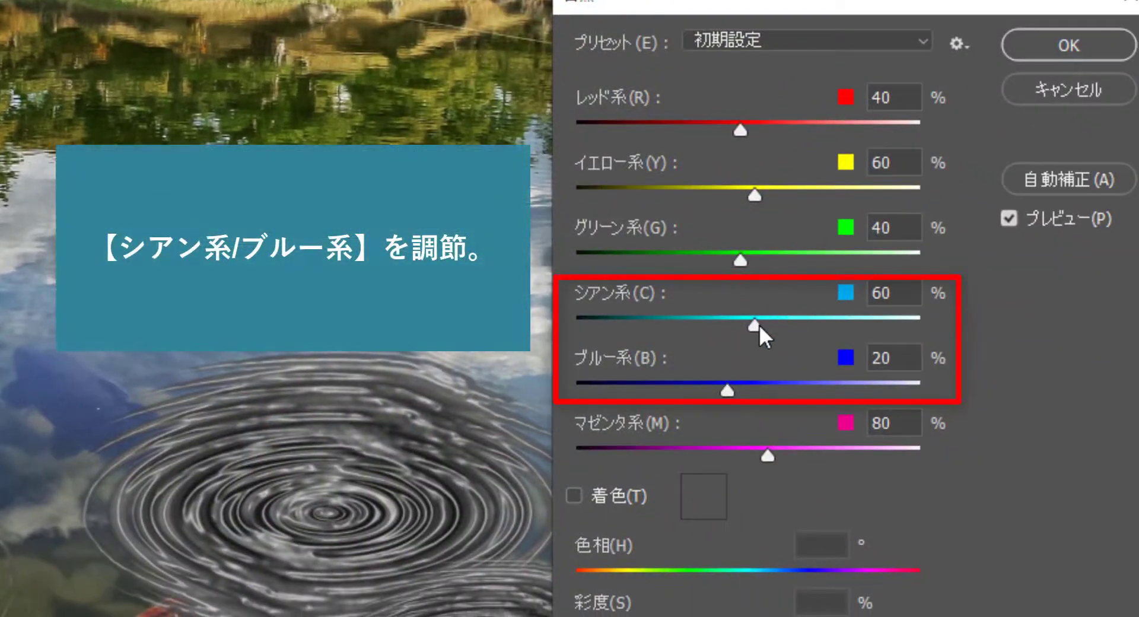
drag(753, 327, 709, 320)
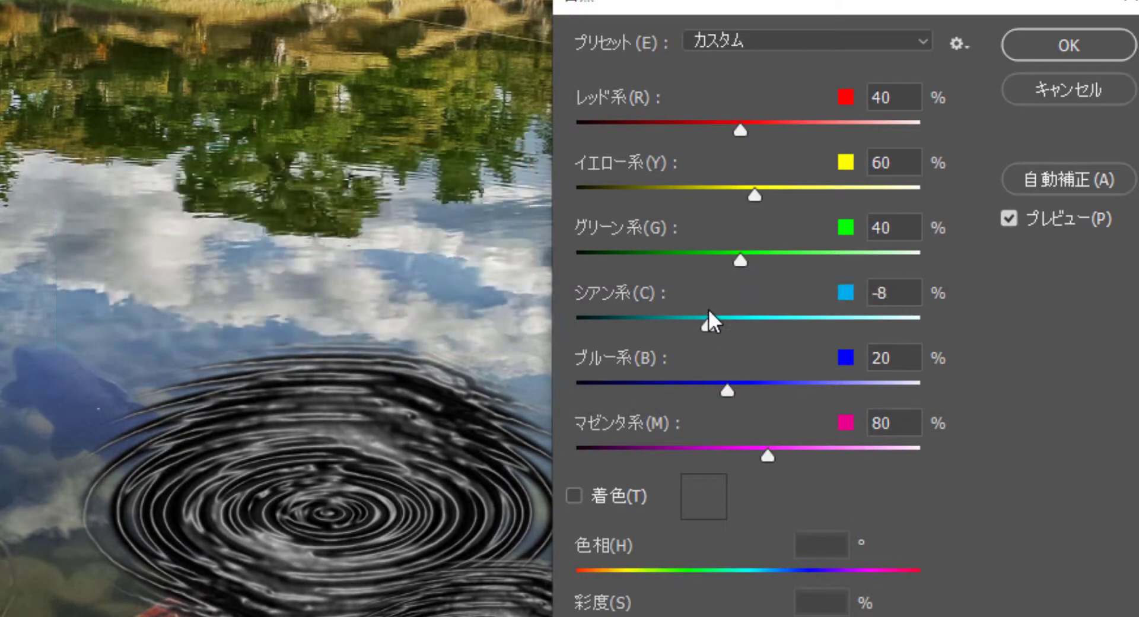
click(878, 291)
double_click(877, 291)
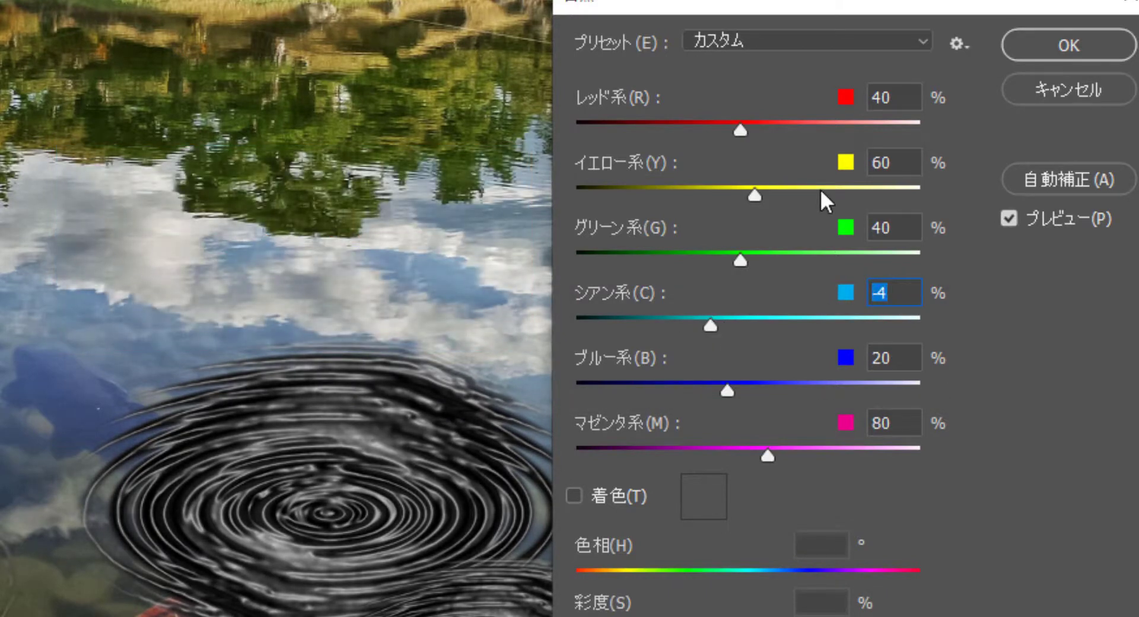
key(Down)
key(Down)
drag(727, 390, 645, 389)
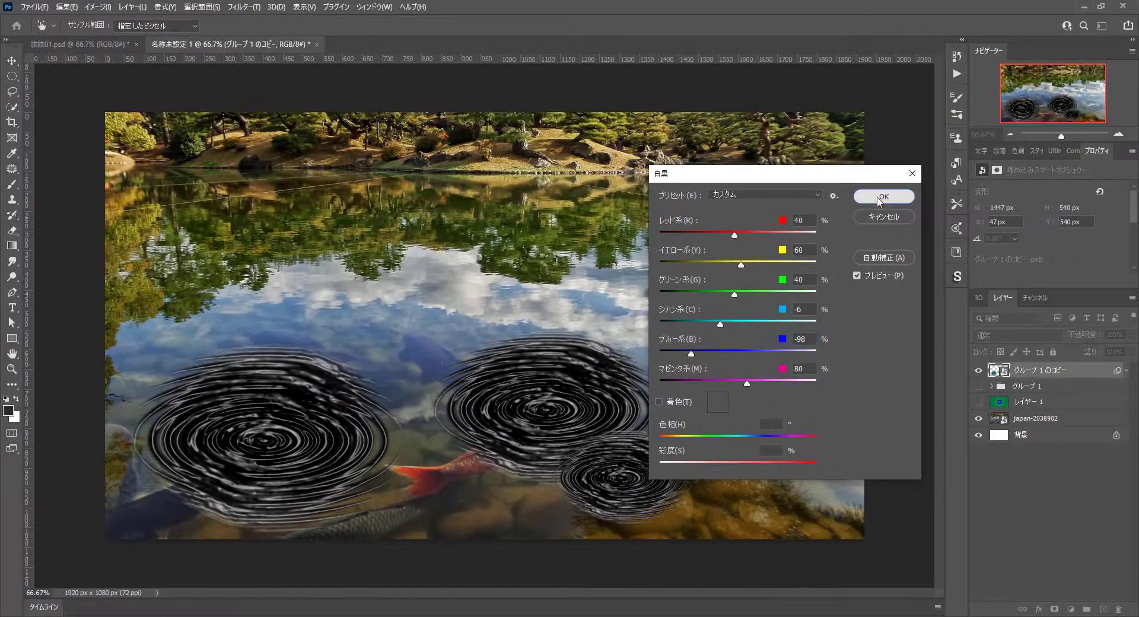
click(877, 197)
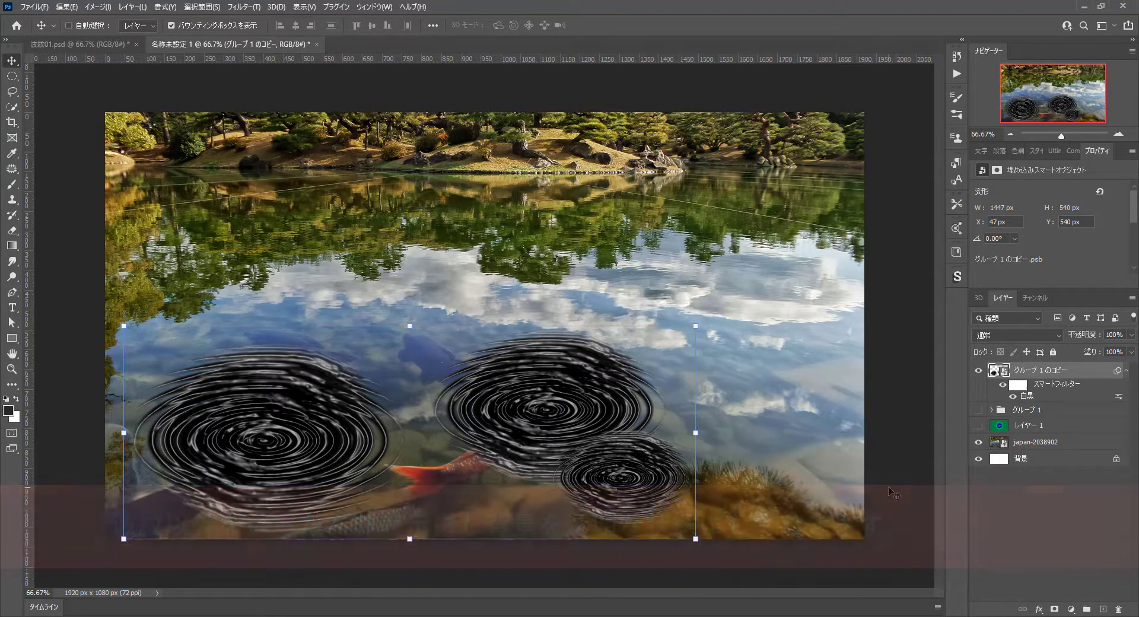
Hide the pond photo and background layers and save the document on the computer as hamon in Photoshop PSD format with maximized compatibility.
click(977, 442)
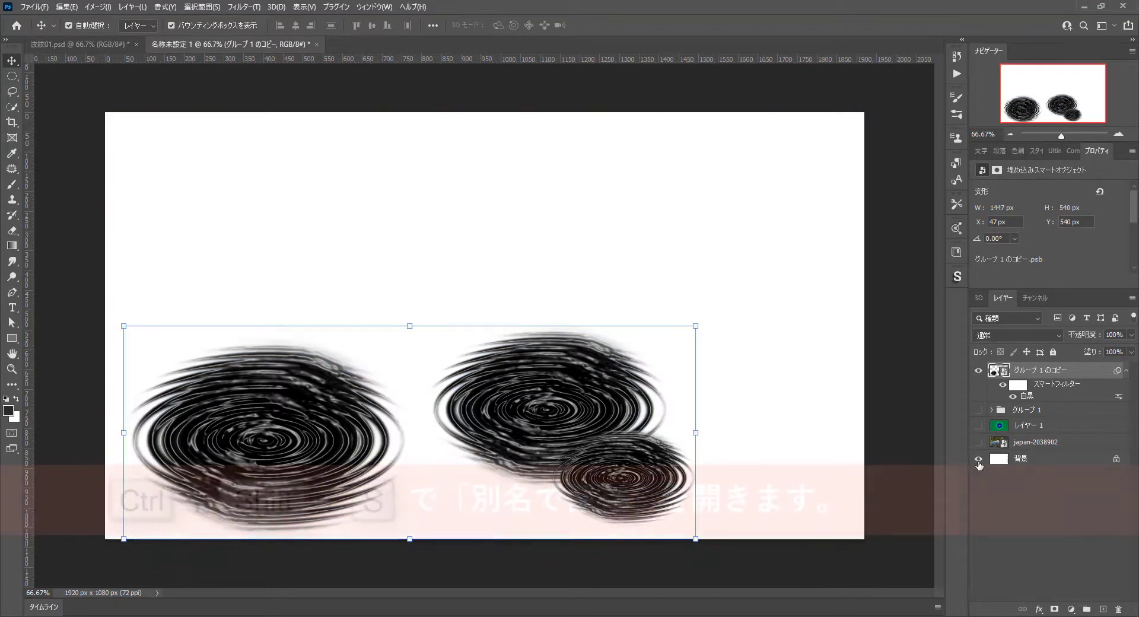
click(978, 459)
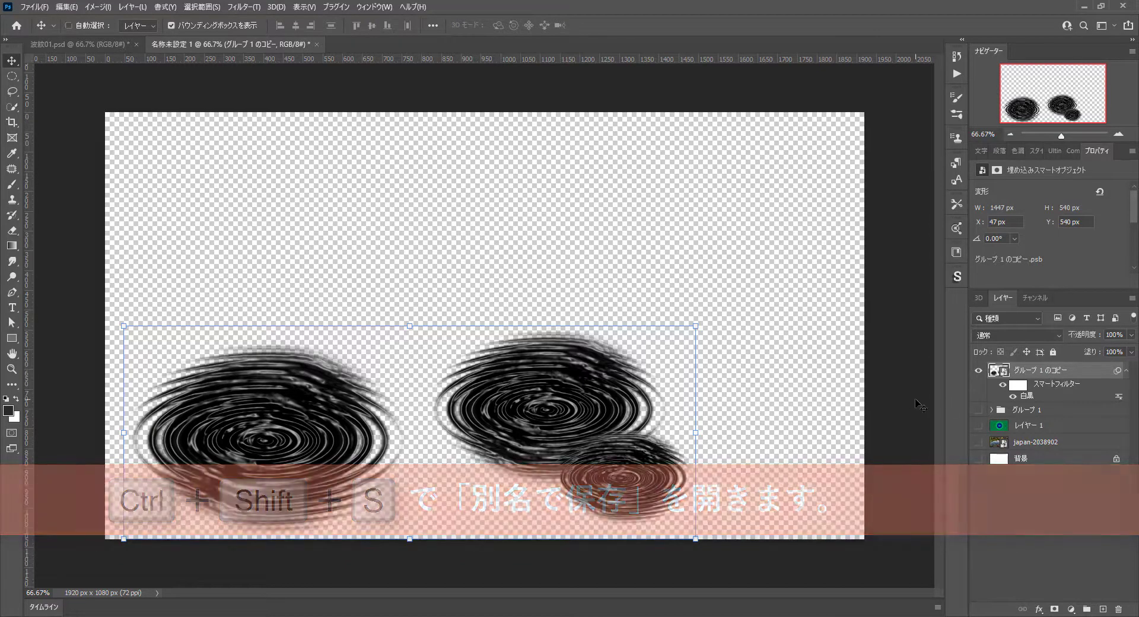
key(ctrl+s)
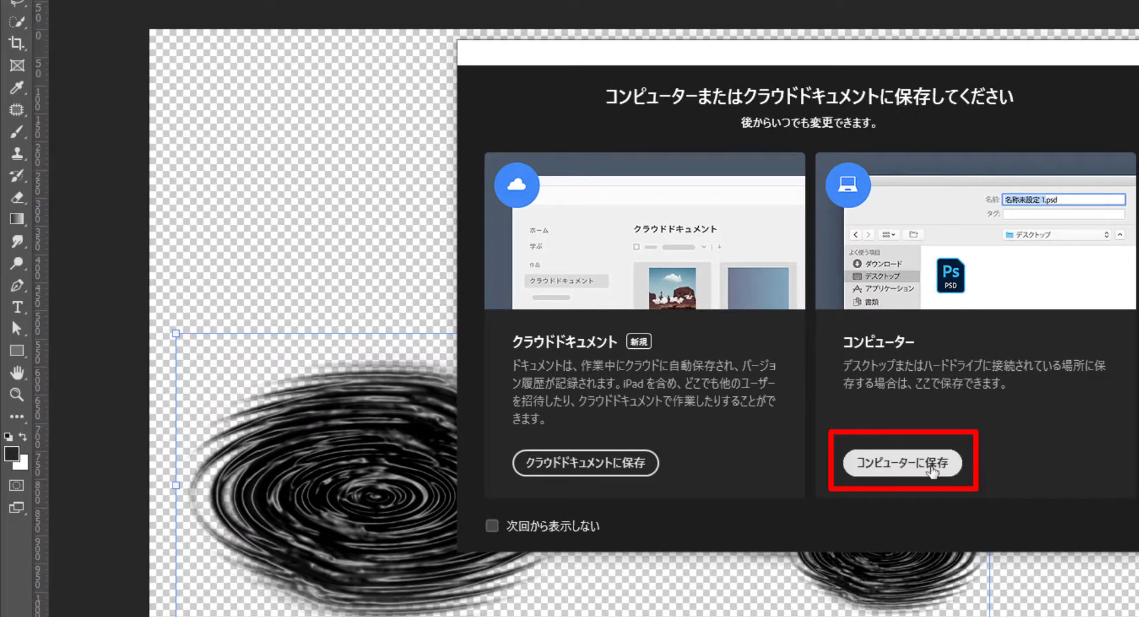
click(933, 470)
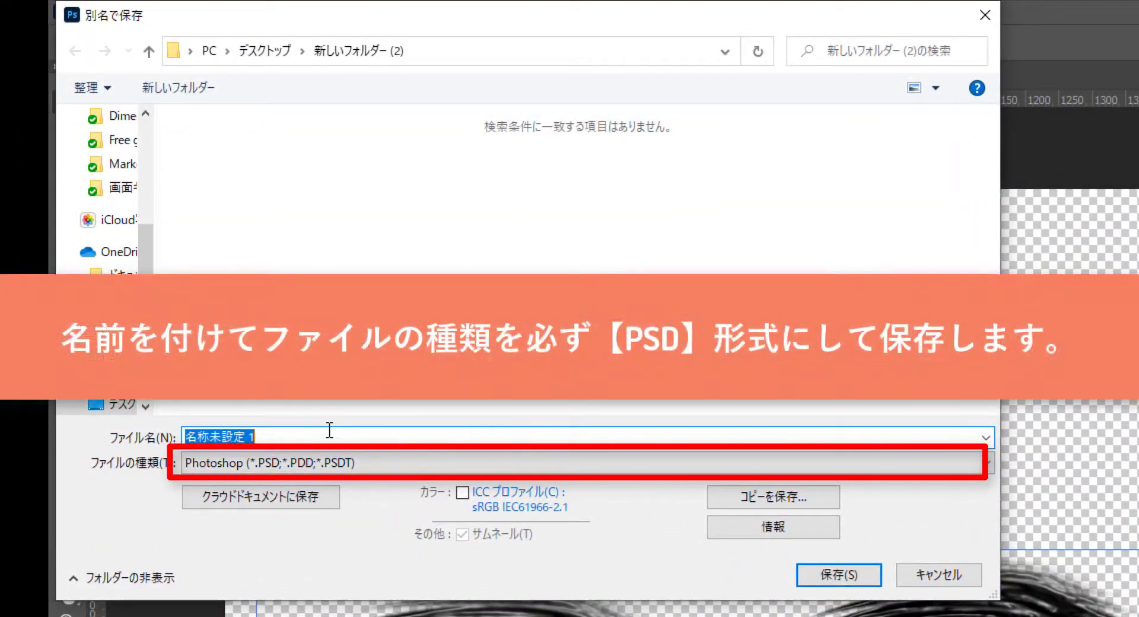
text(hamo)
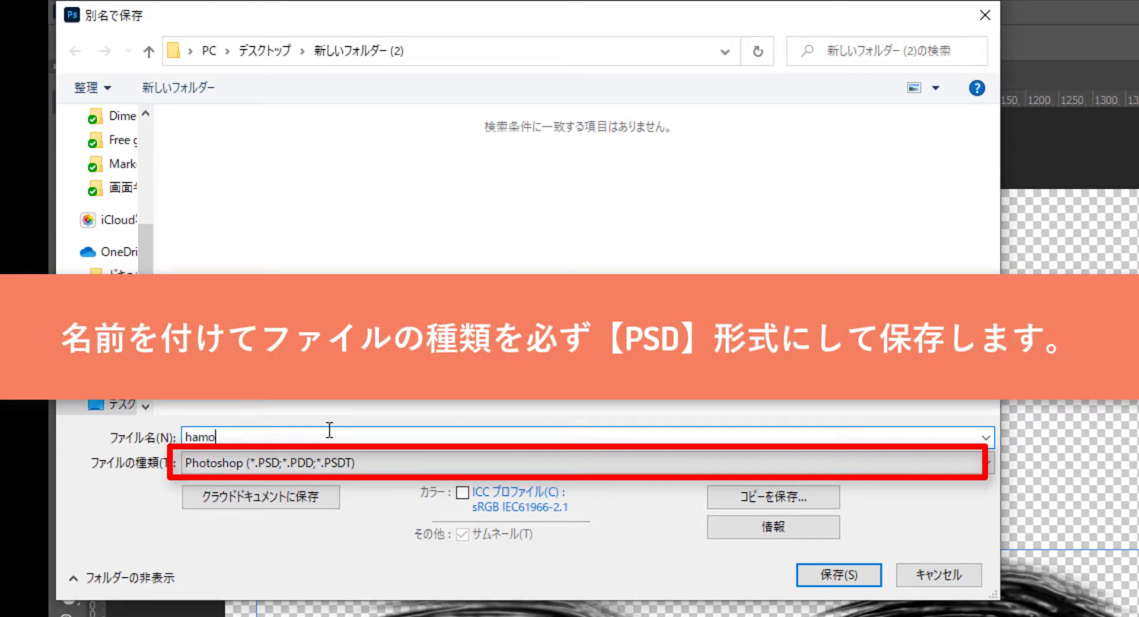
key(BackSpace)
text(mo)
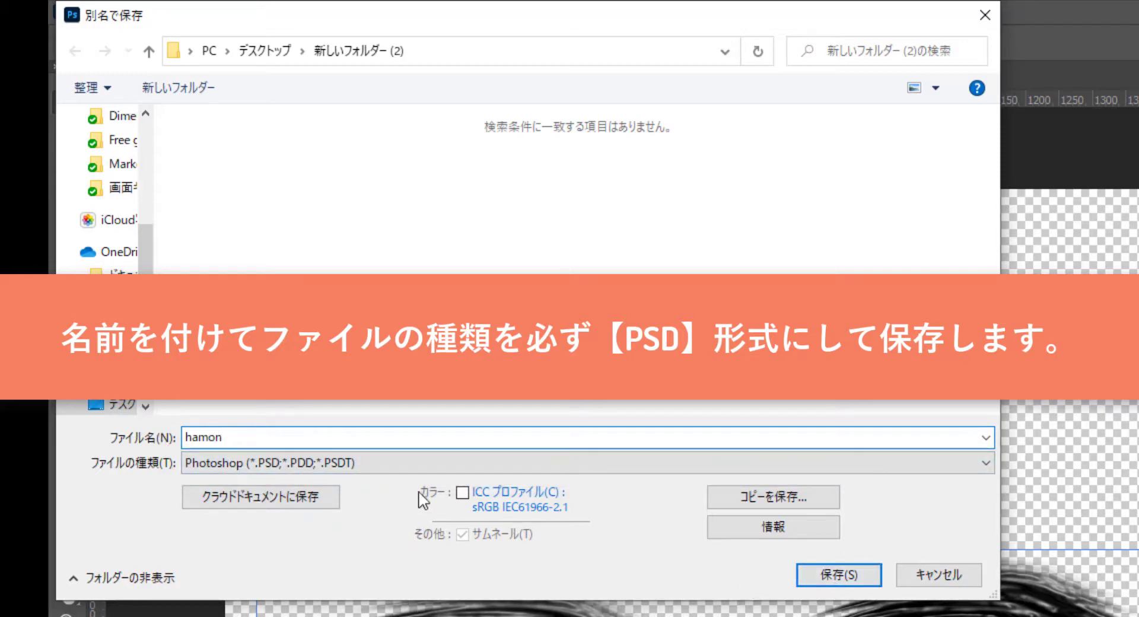
click(762, 464)
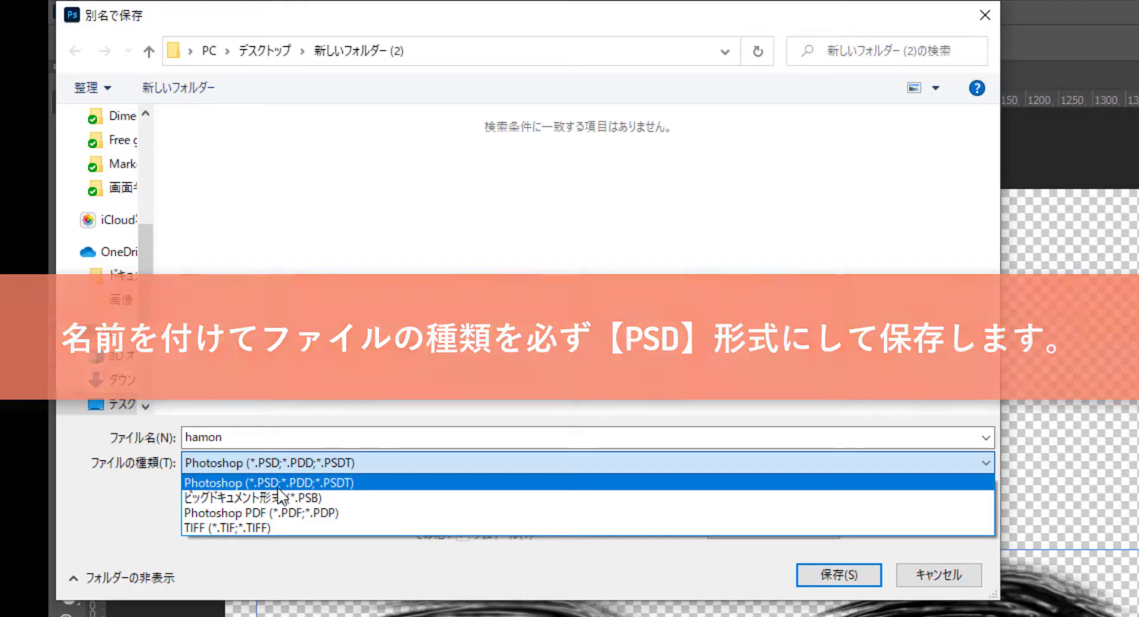
click(279, 487)
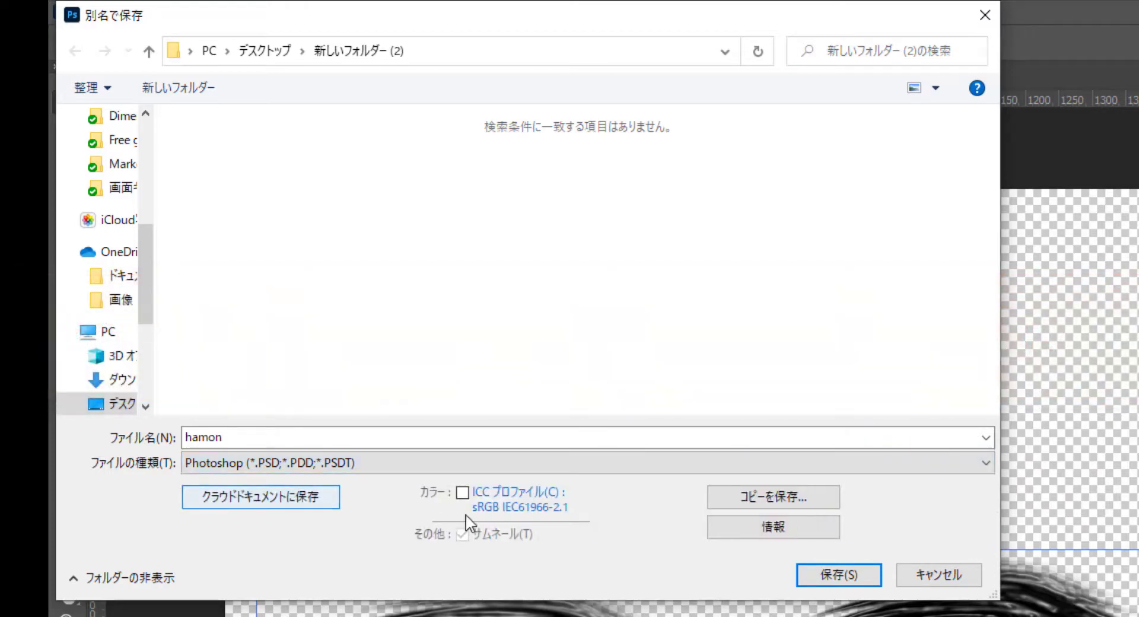
click(820, 575)
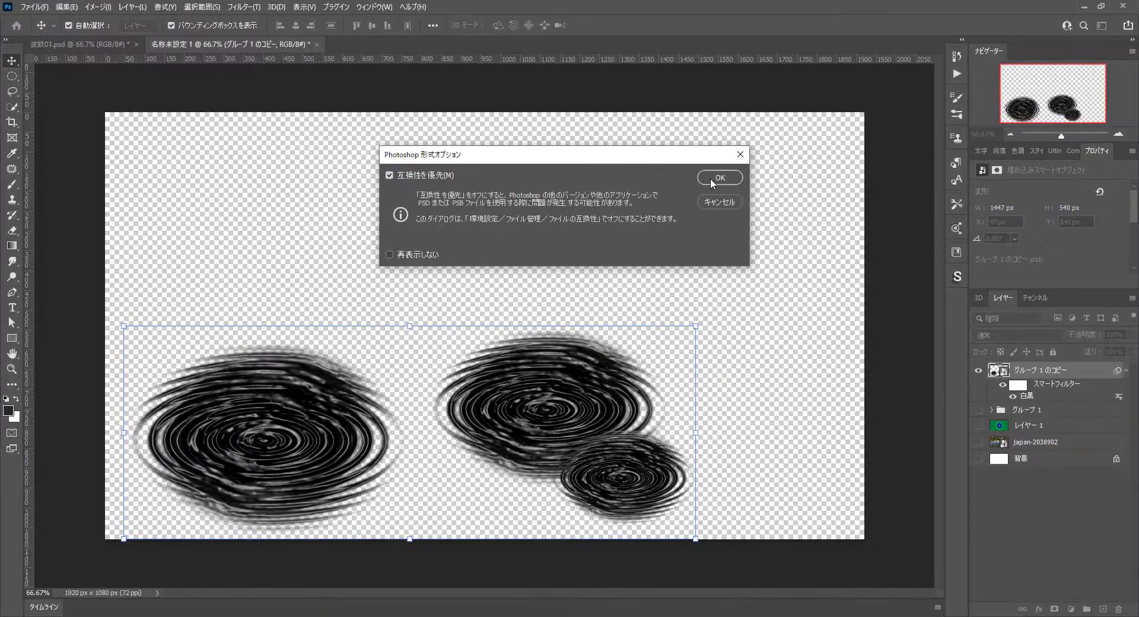
click(711, 177)
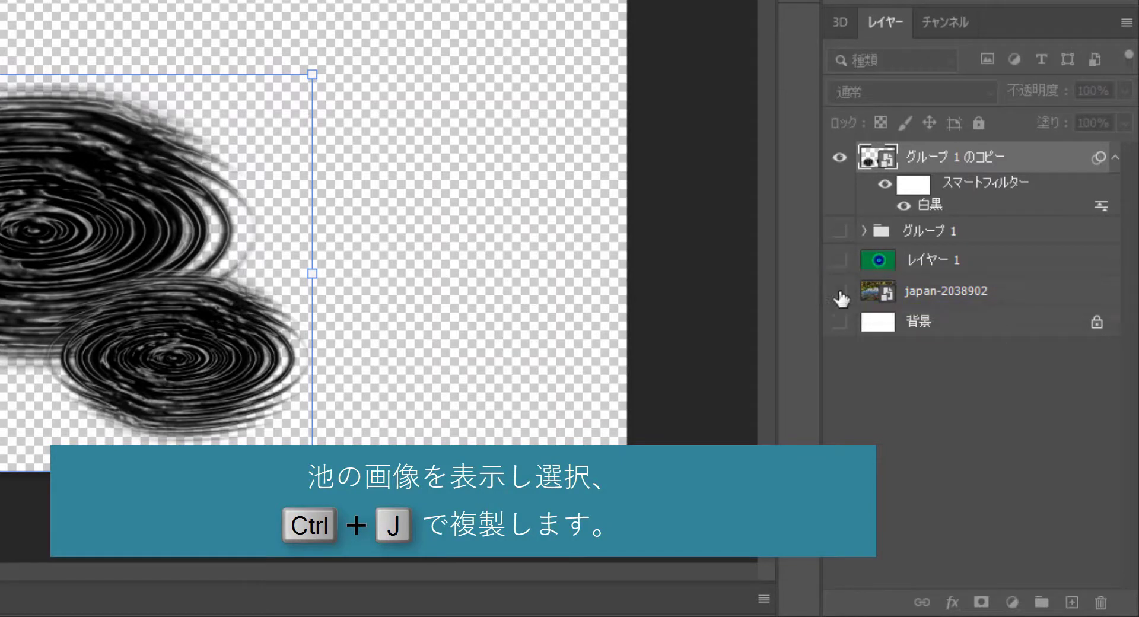
Show the pond photo layer japan-2038902 again and duplicate it.
click(841, 292)
click(953, 293)
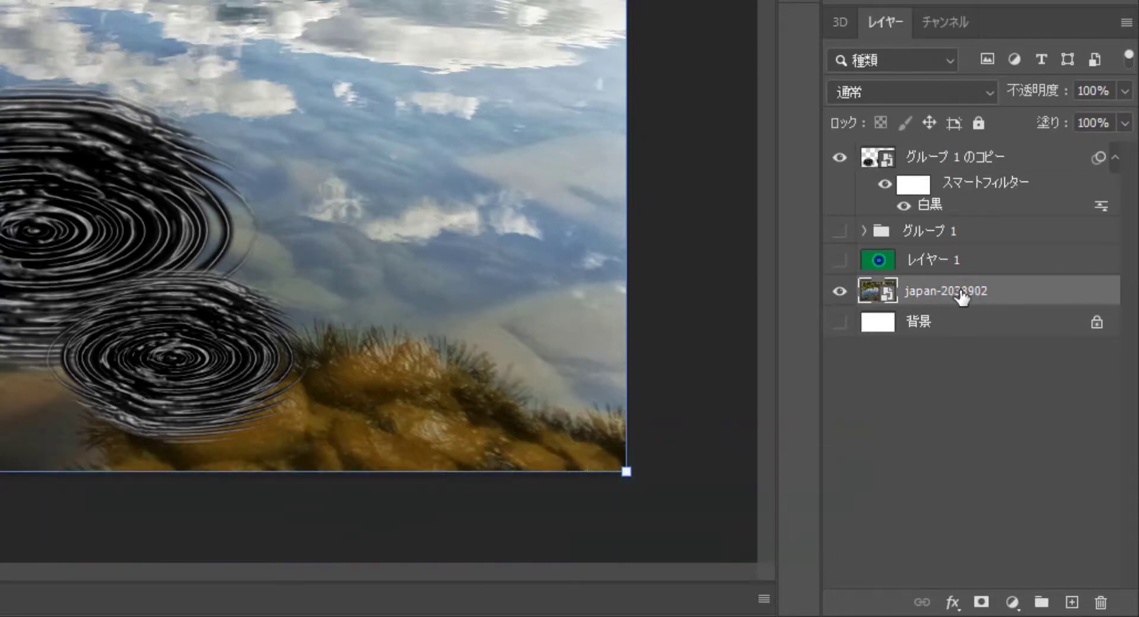
key(ctrl+j)
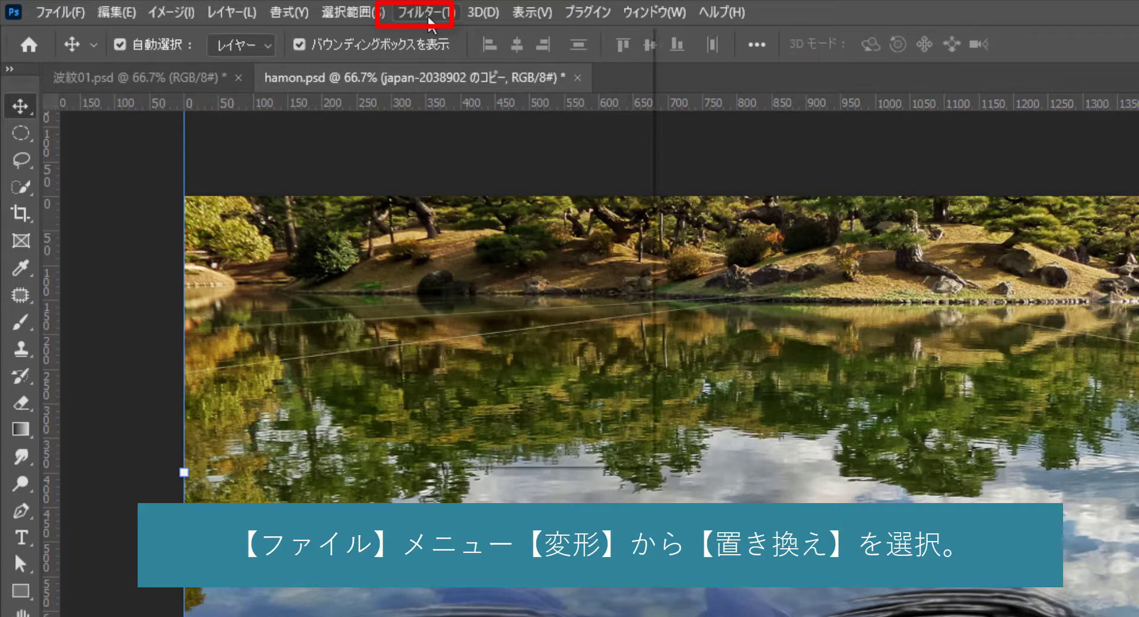
Apply the Displace (置き換え) filter to the photo copy at 15/15, stretch to fit, repeat edge pixels, using hamon.psd, and hide the black-and-white ripples.
click(429, 17)
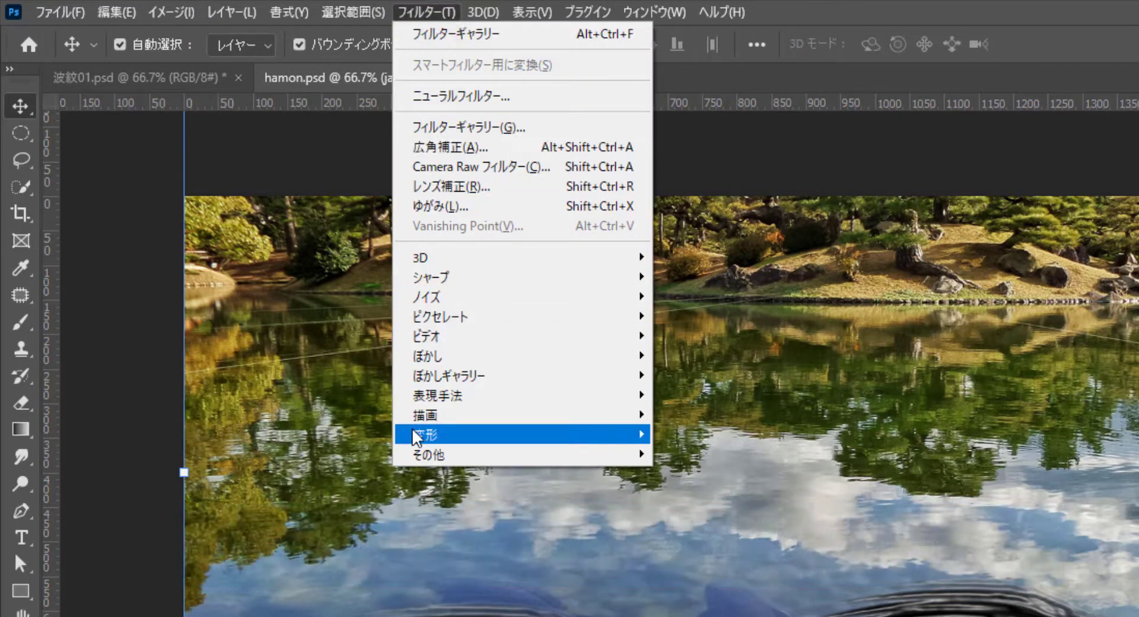
mouse_move(424, 434)
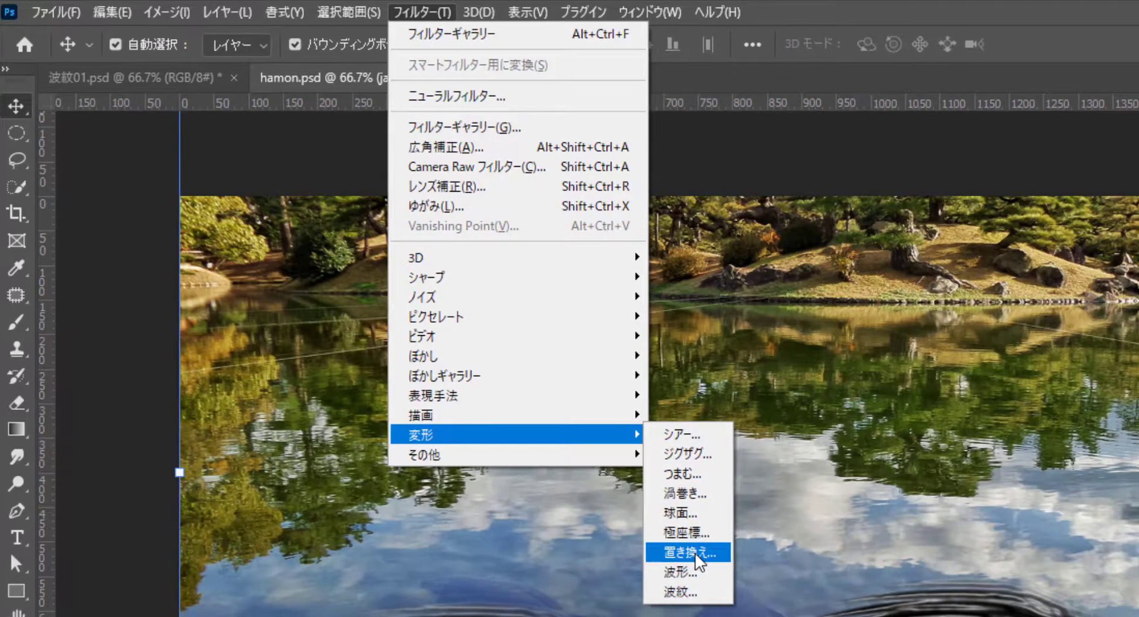
click(699, 554)
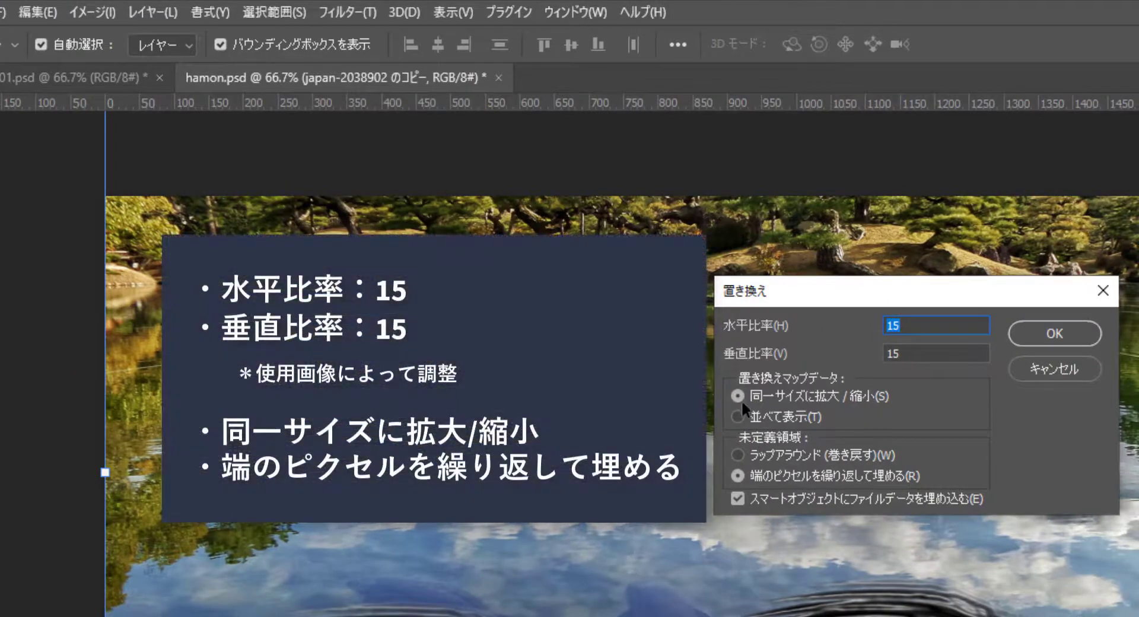
click(741, 393)
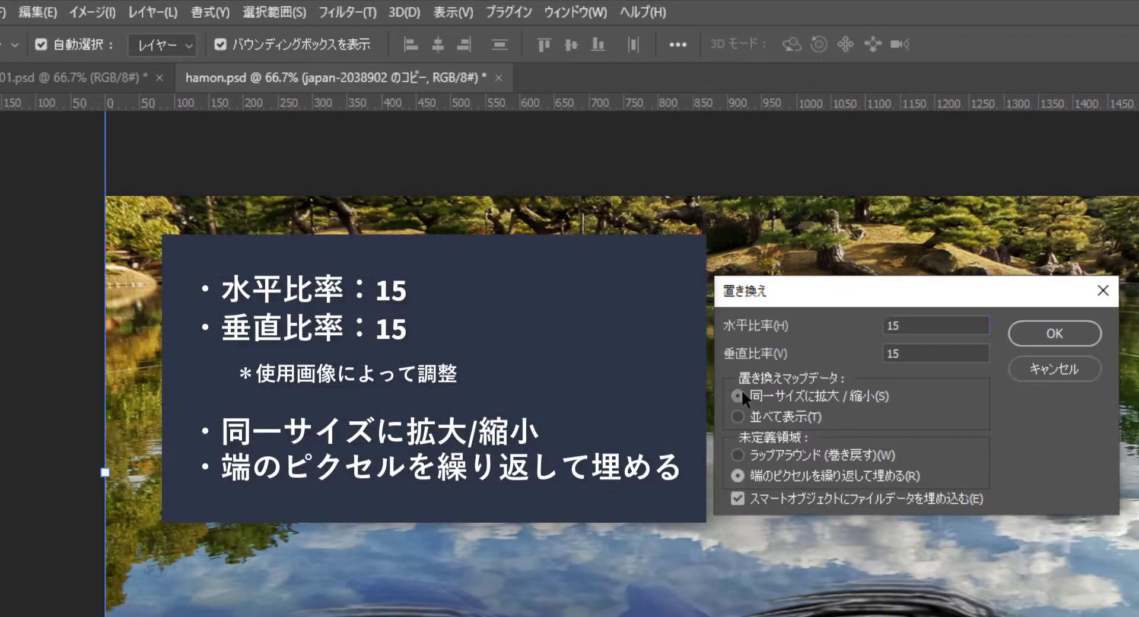
click(736, 475)
key(Return)
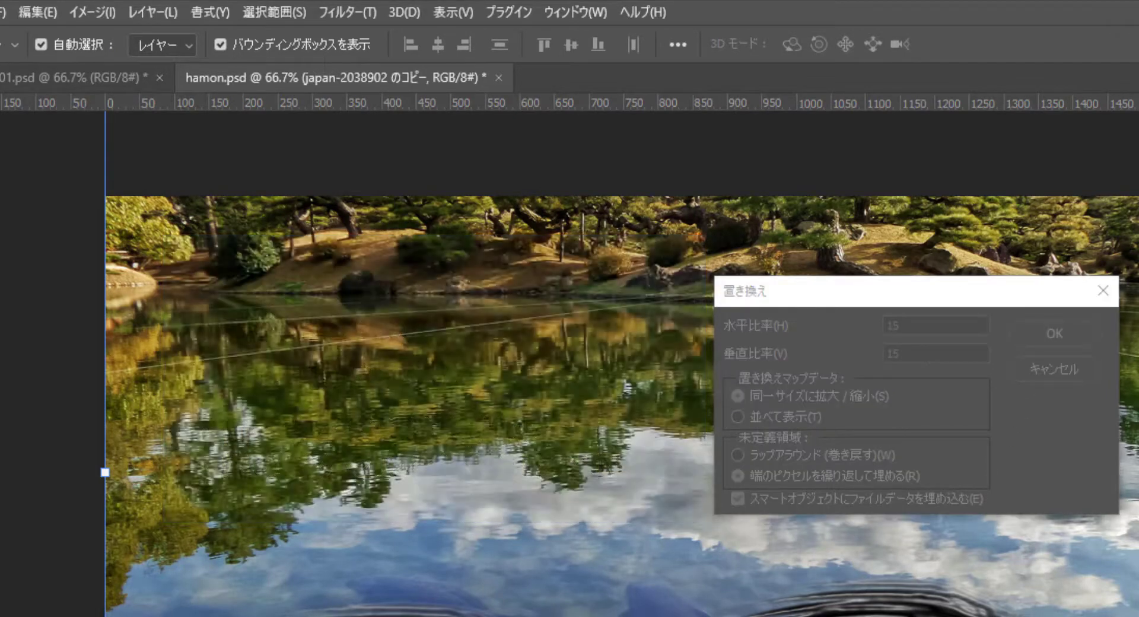
click(1044, 333)
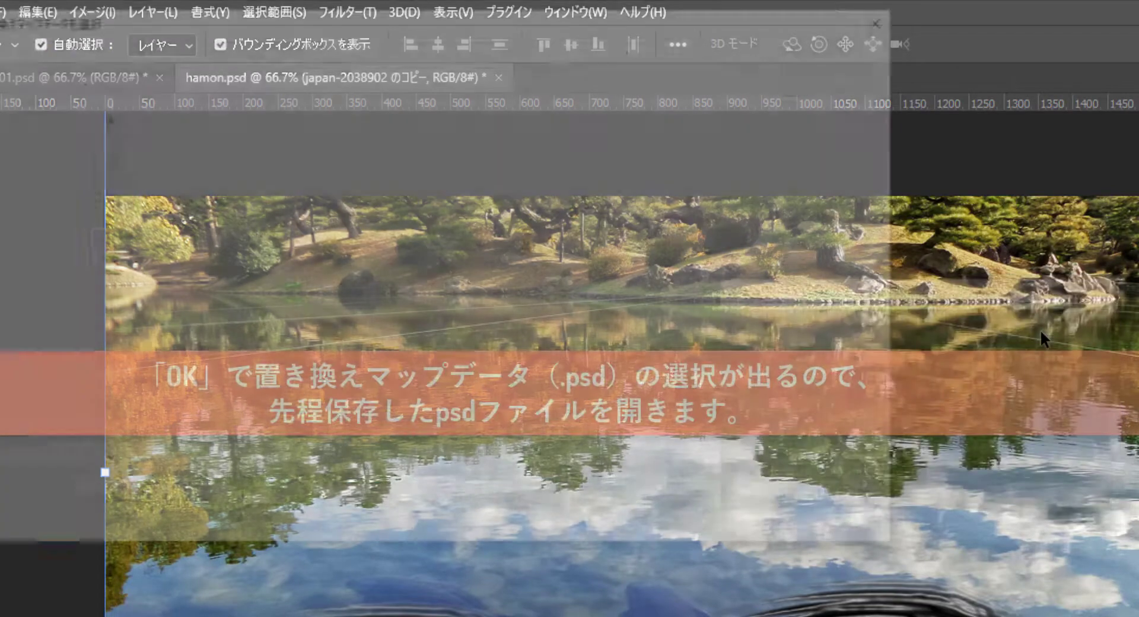
click(200, 185)
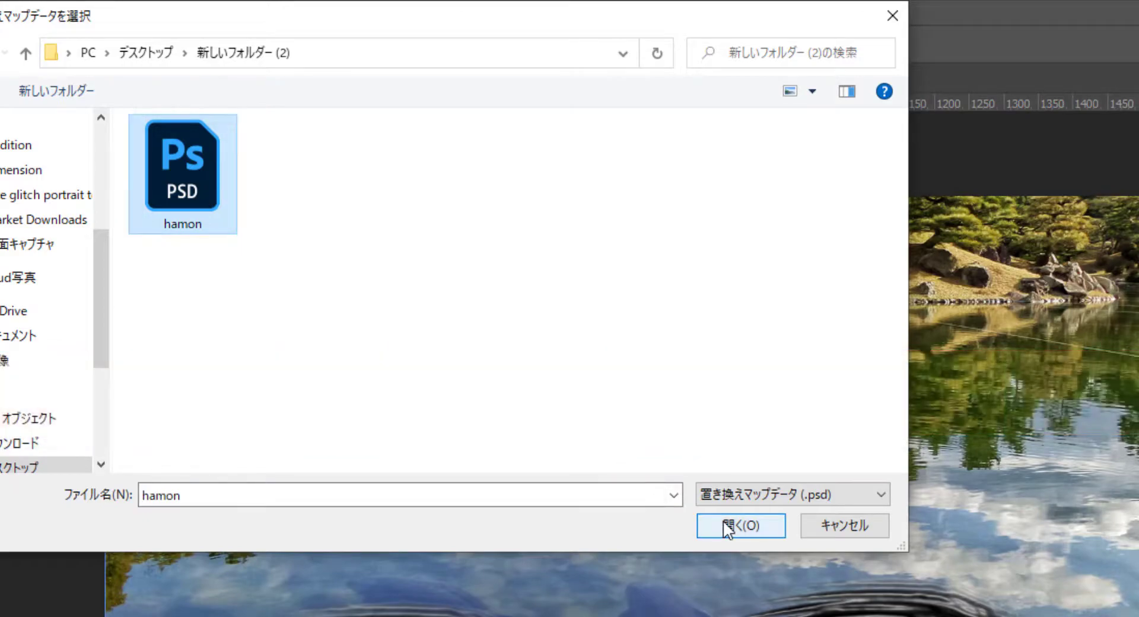
click(724, 525)
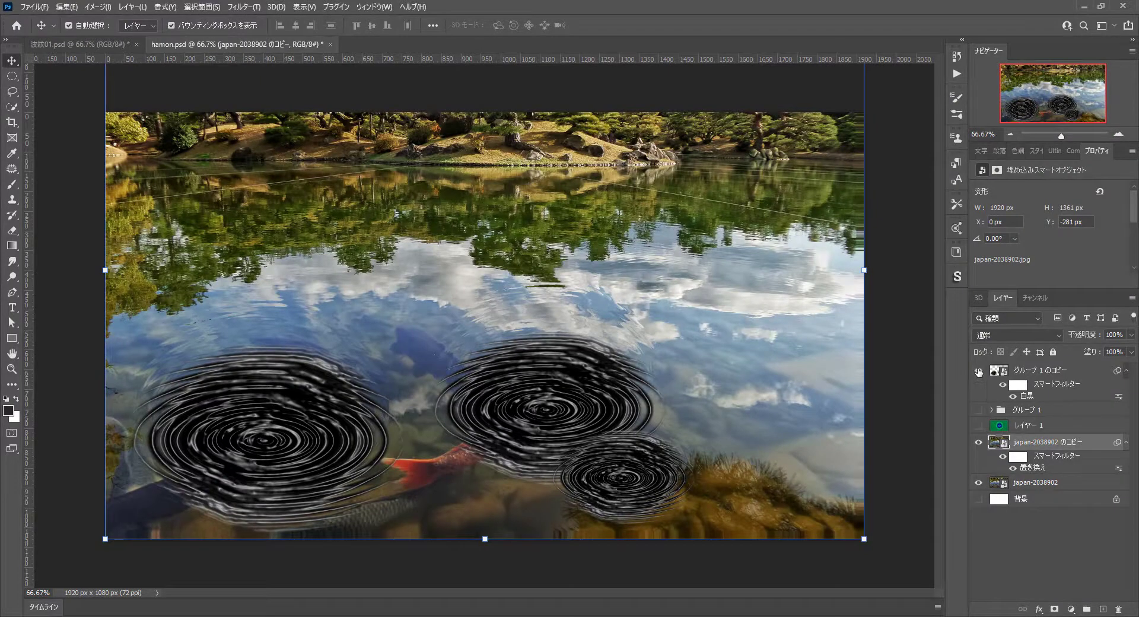
click(977, 370)
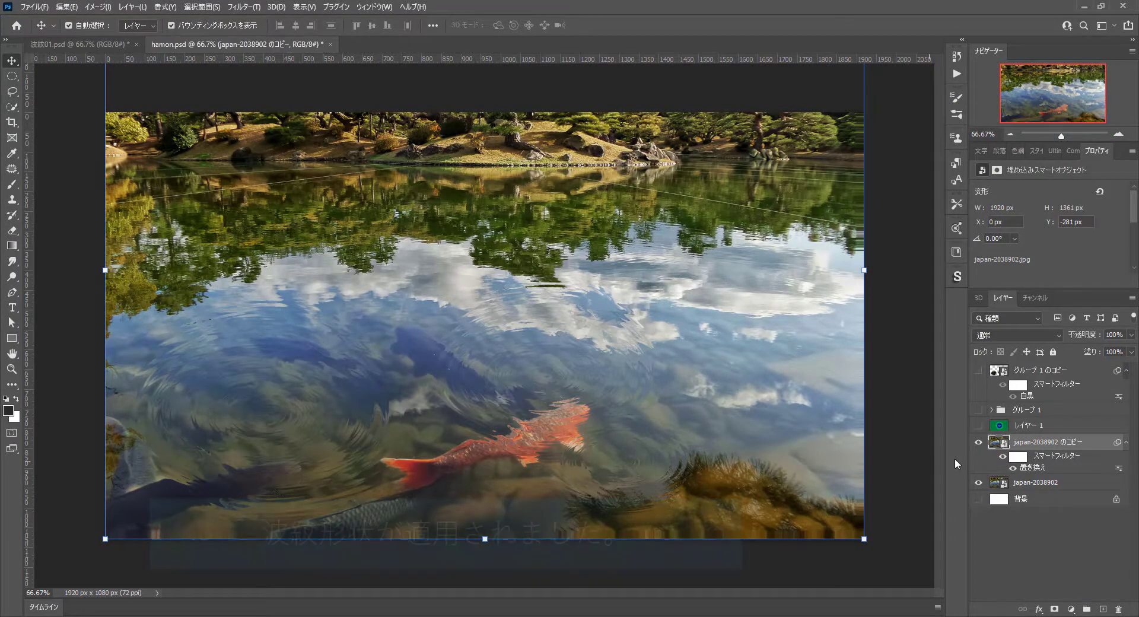
Toggle the displaced photo copy's visibility repeatedly to compare the distorted water with the original pond photo.
click(978, 442)
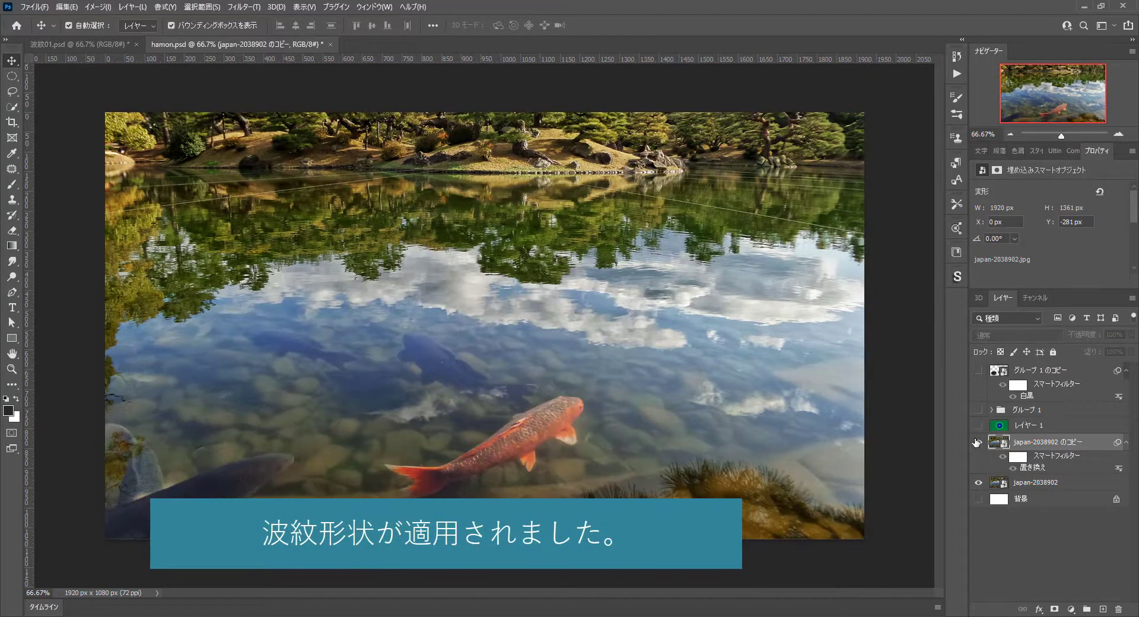
click(976, 441)
click(976, 442)
click(976, 441)
click(976, 442)
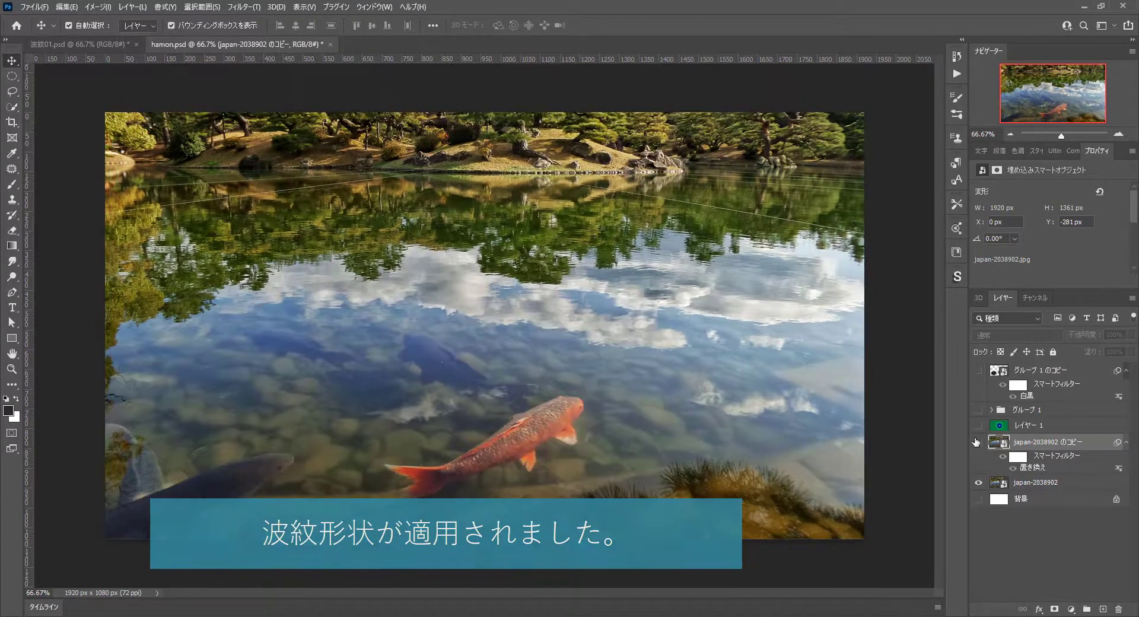
click(976, 441)
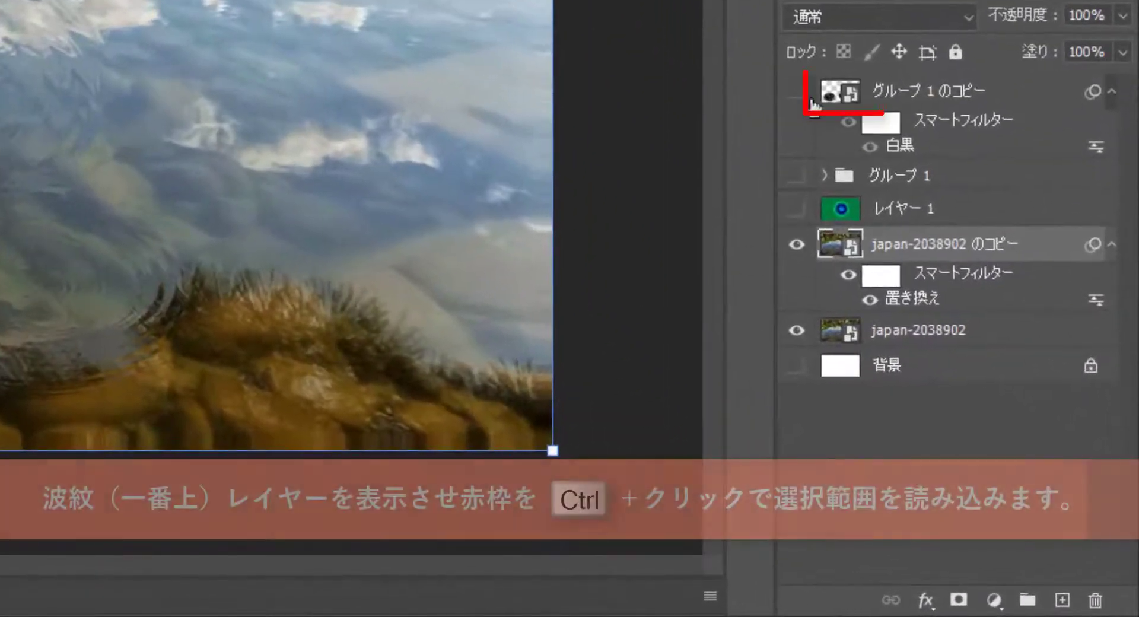
Show the グループ 1 のコピー ripples, load their outline as a selection, and use it as a layer mask on the displaced photo copy.
click(797, 93)
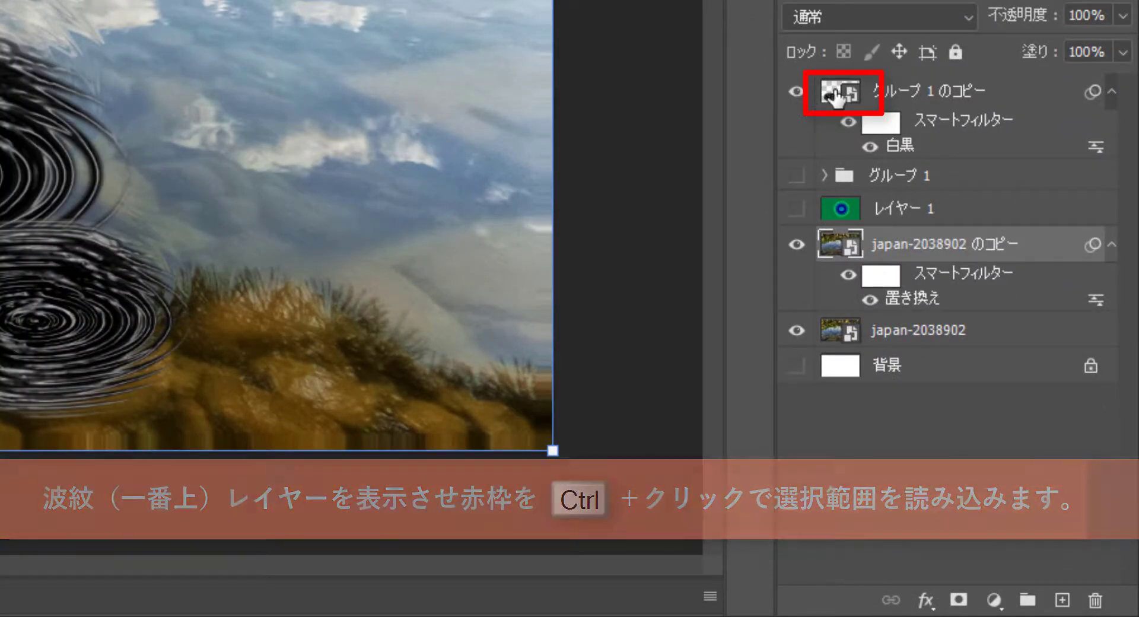
drag(864, 236, 830, 97)
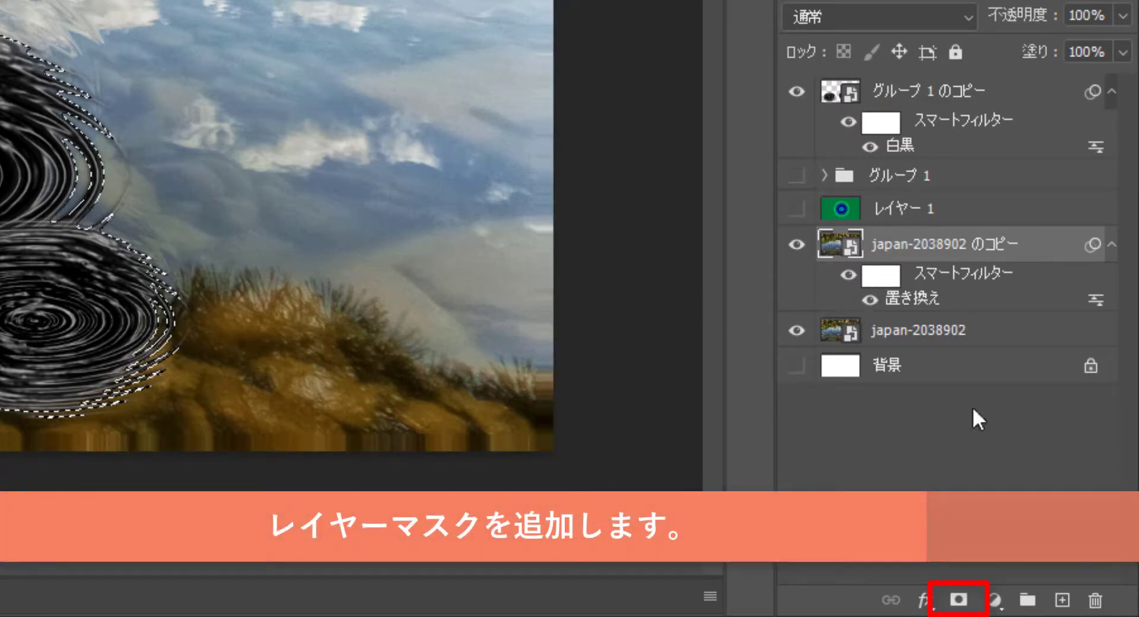
click(958, 599)
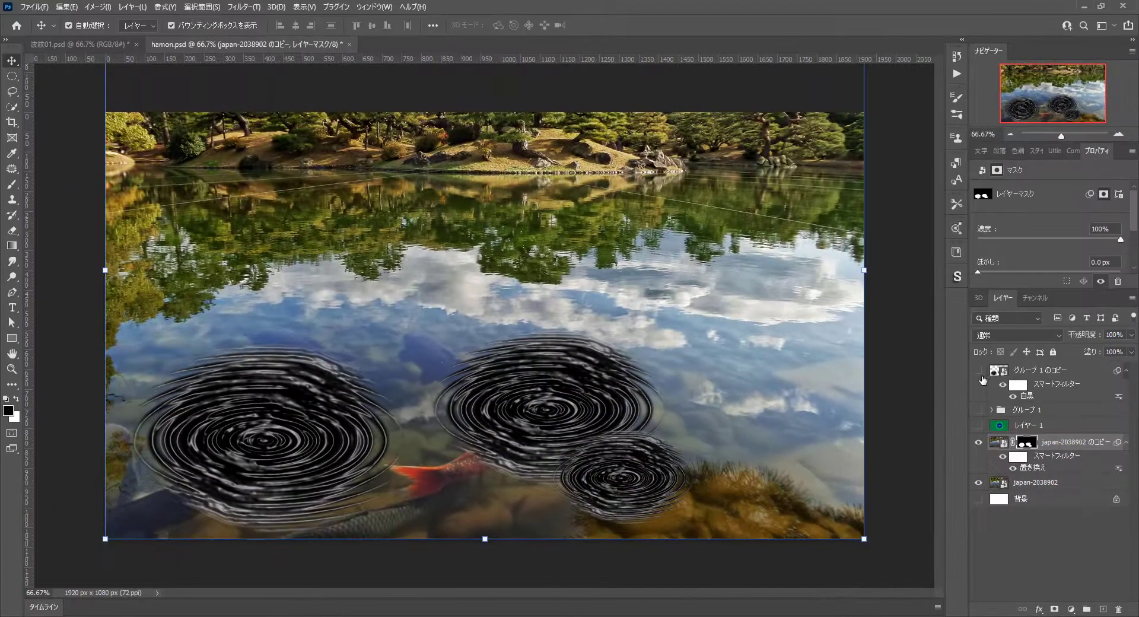
Toggle the black-and-white ripples' visibility to examine the masked distortion underneath, leaving them shown.
click(977, 370)
click(978, 371)
click(978, 371)
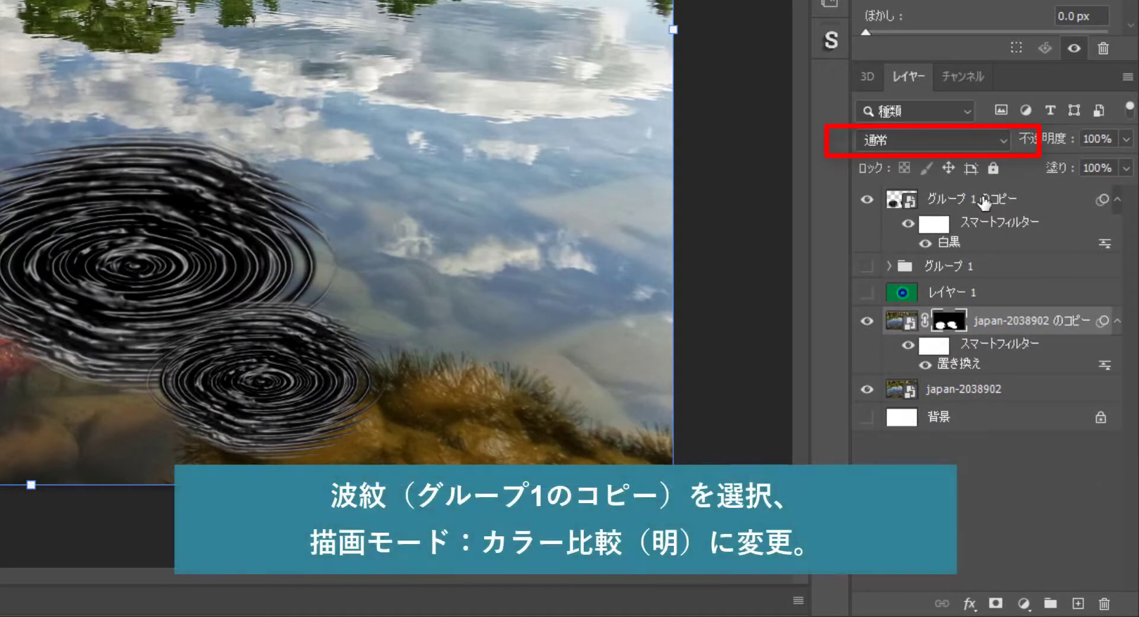
Set the グループ 1 のコピー ripple layer to the Lighter Color (カラー比較 (明)) blend mode at 50% opacity.
click(983, 201)
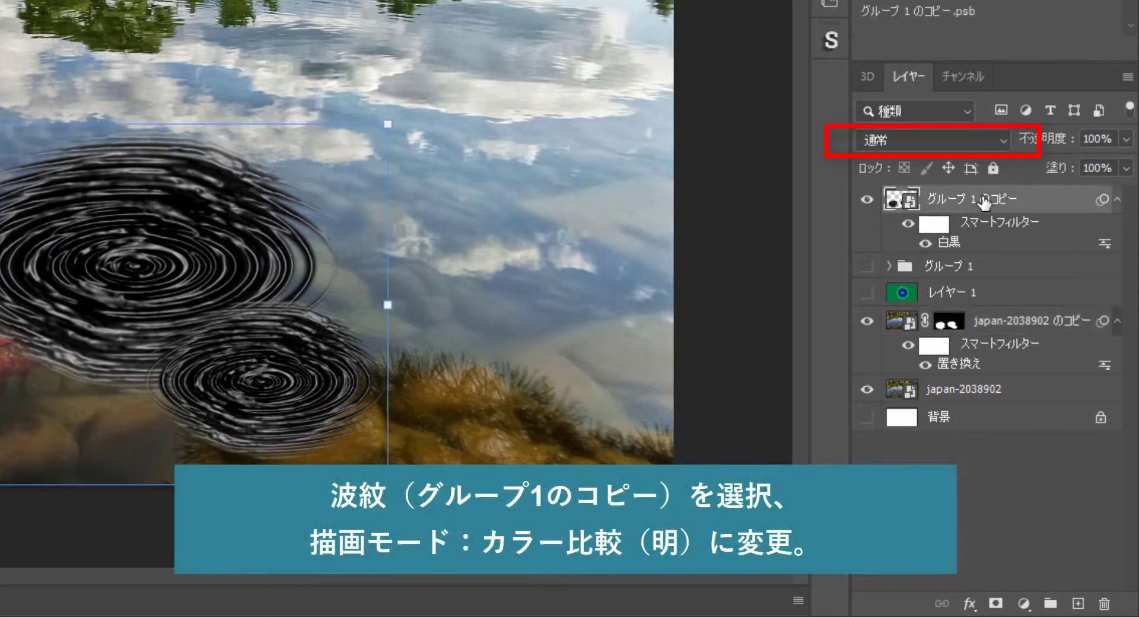
click(975, 137)
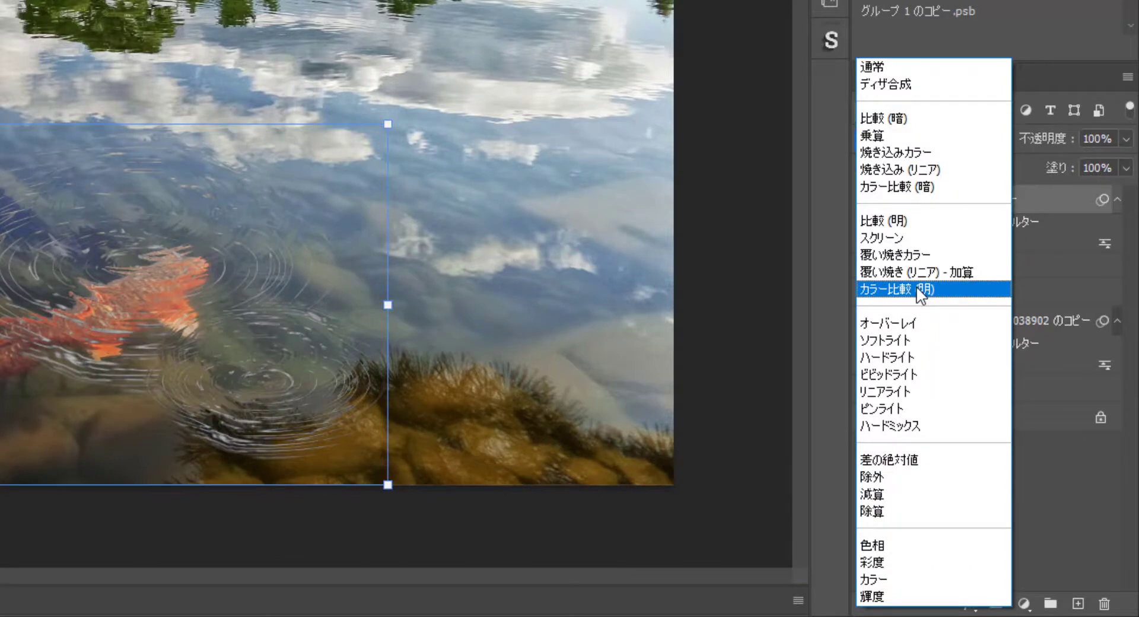
click(917, 287)
click(721, 394)
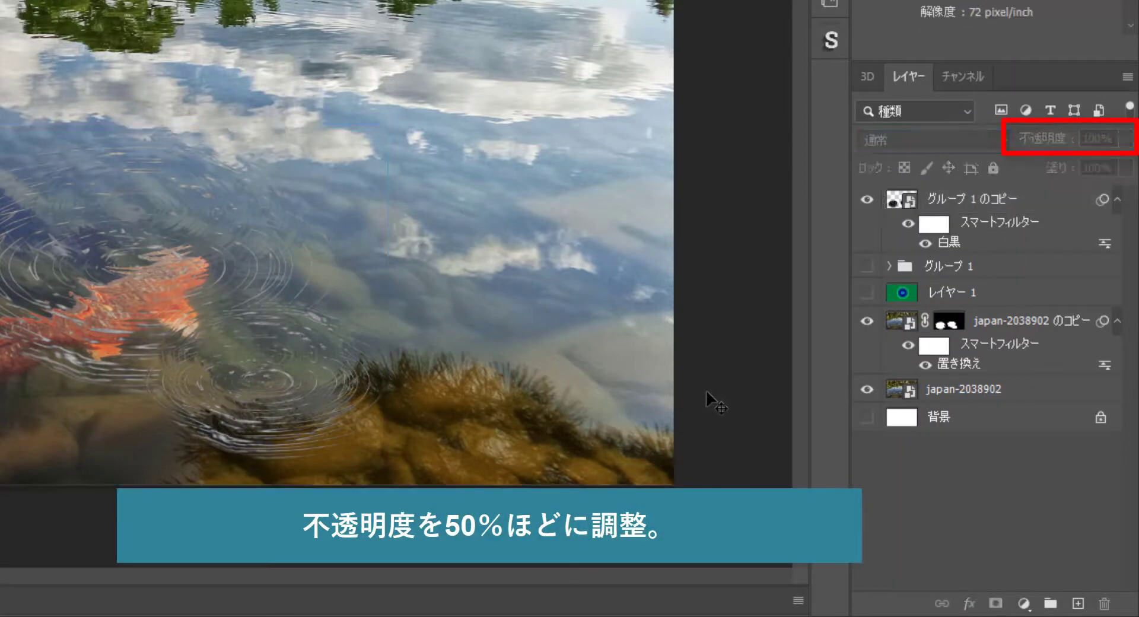
click(972, 207)
drag(1058, 141, 1006, 143)
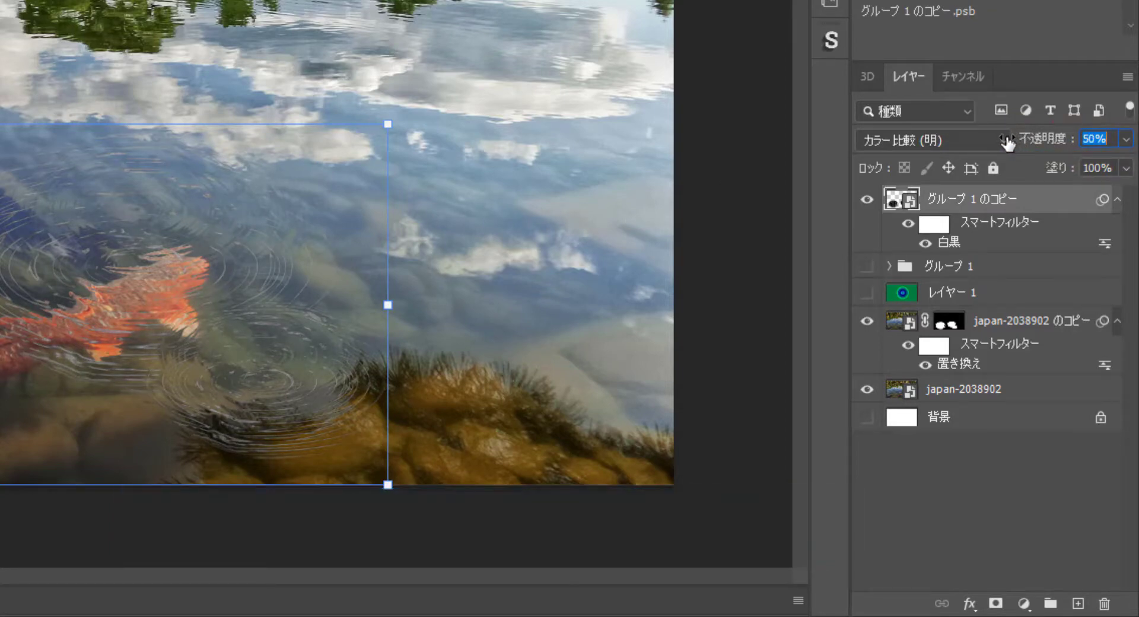
click(968, 478)
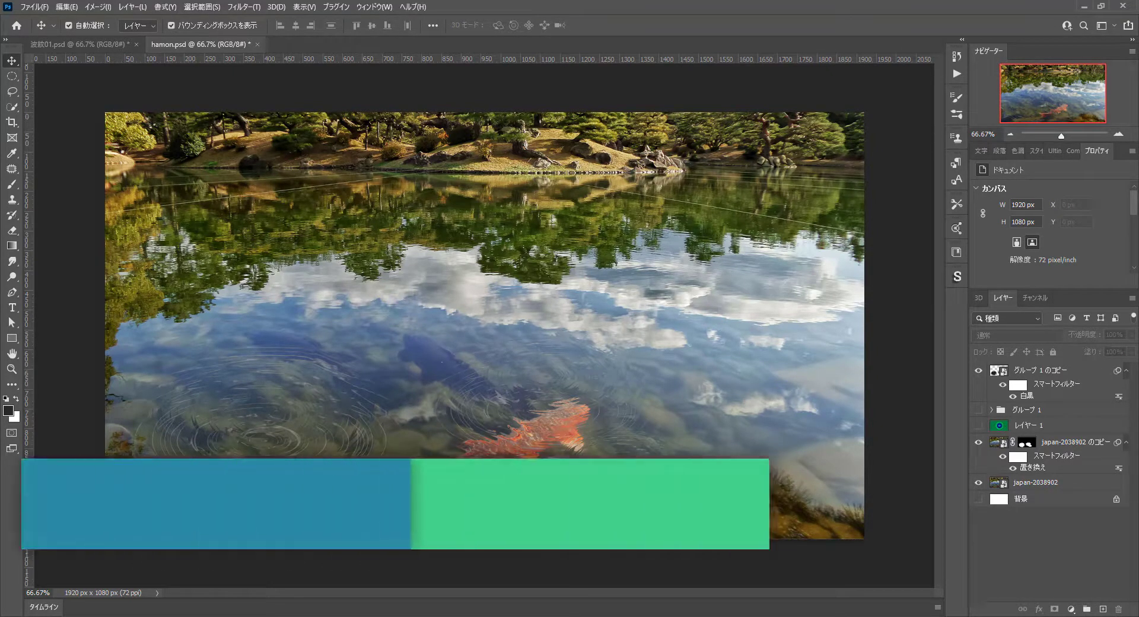
click(1044, 370)
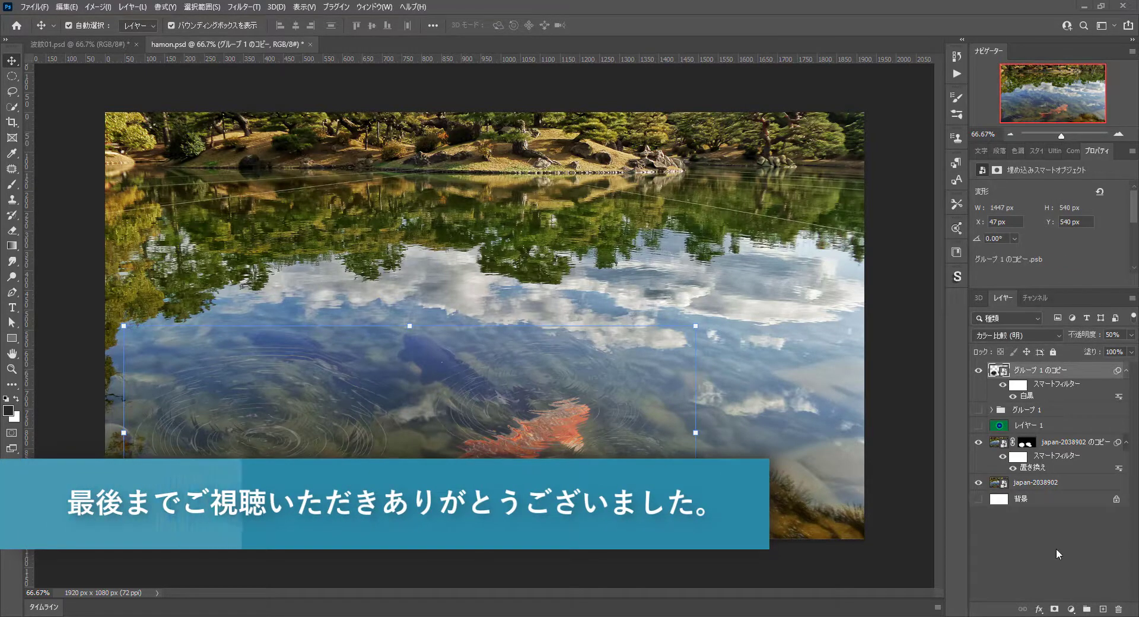